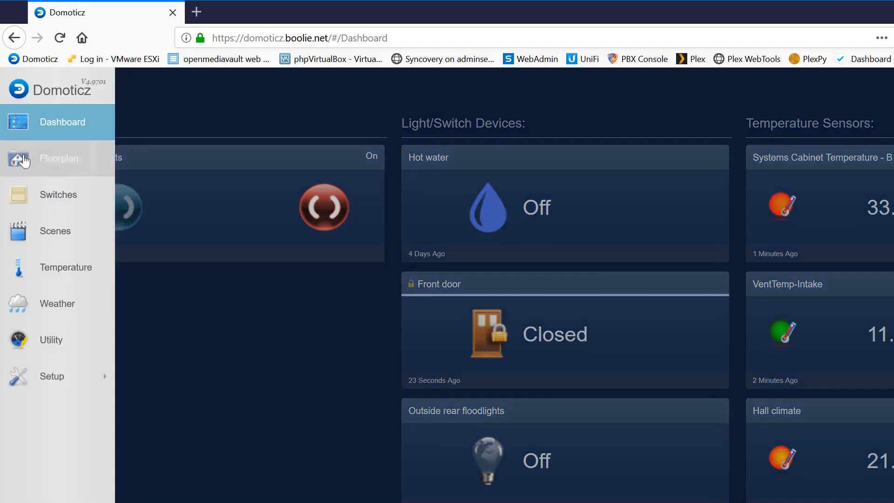
# - Look through the floorplan, temperature, weather and utility pages in turn
pyautogui.click(25, 161)
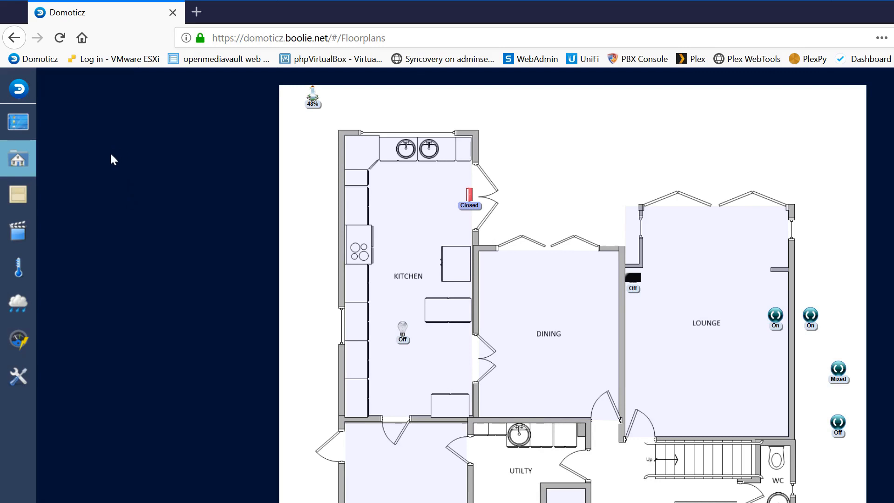
pyautogui.moveTo(26, 202)
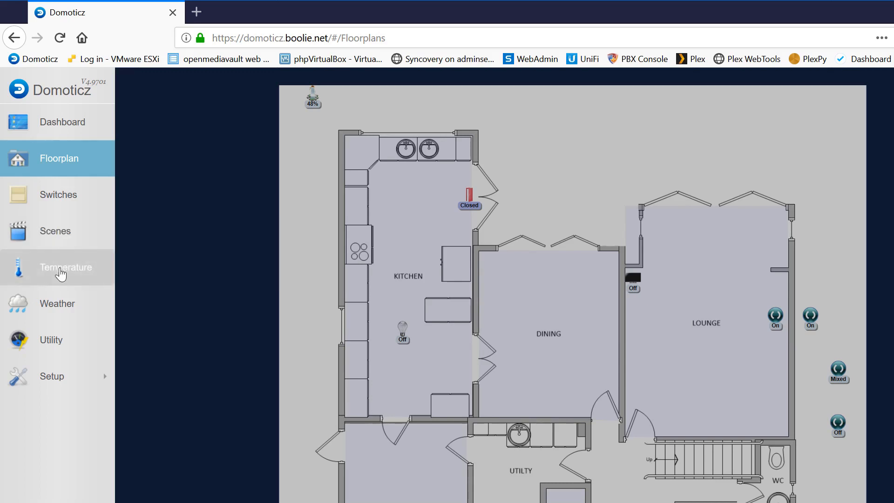
pyautogui.click(63, 268)
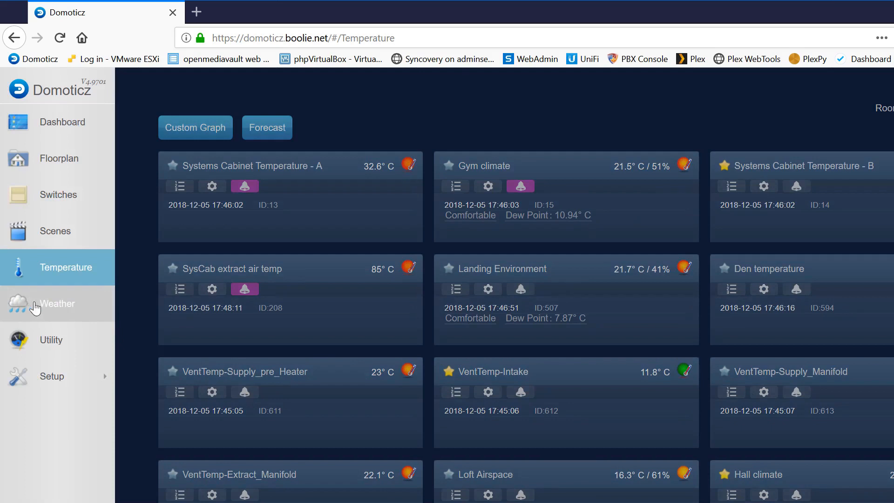
pyautogui.click(29, 304)
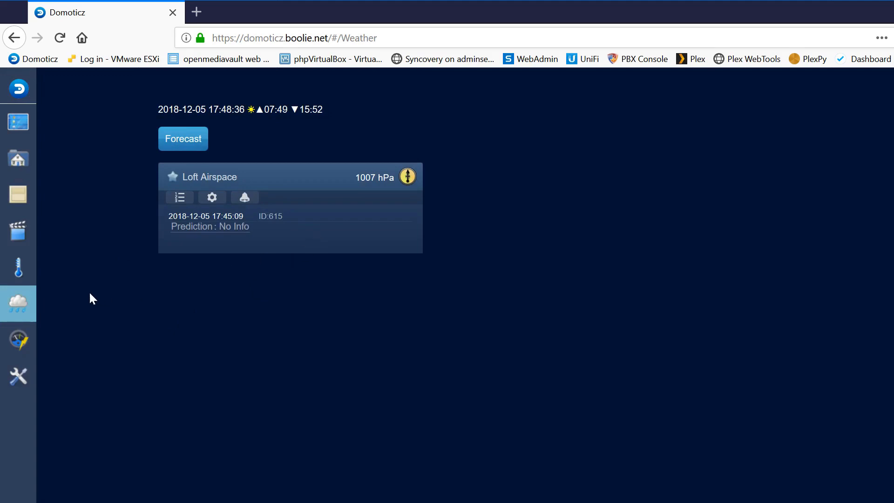
pyautogui.moveTo(28, 313)
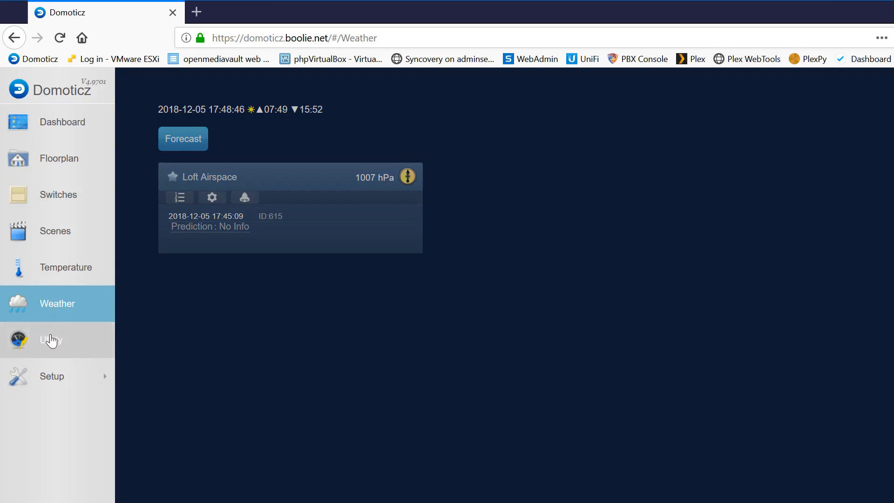
pyautogui.click(51, 341)
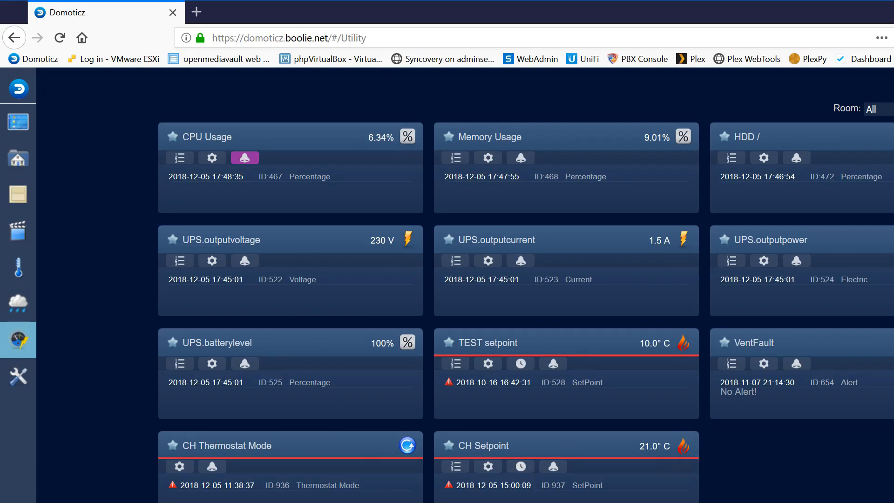
# - Limit the switches page to the Study room and toggle the Study spotlights twice
pyautogui.moveTo(30, 358)
pyautogui.moveTo(42, 193)
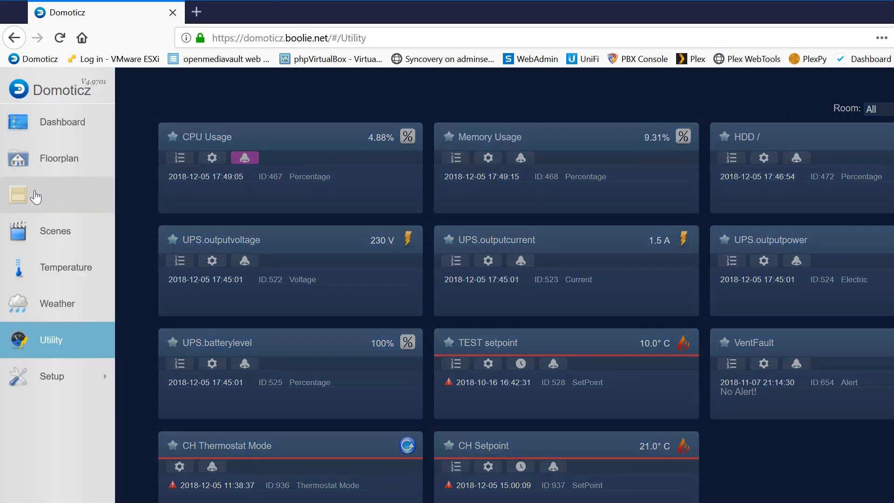
pyautogui.click(35, 194)
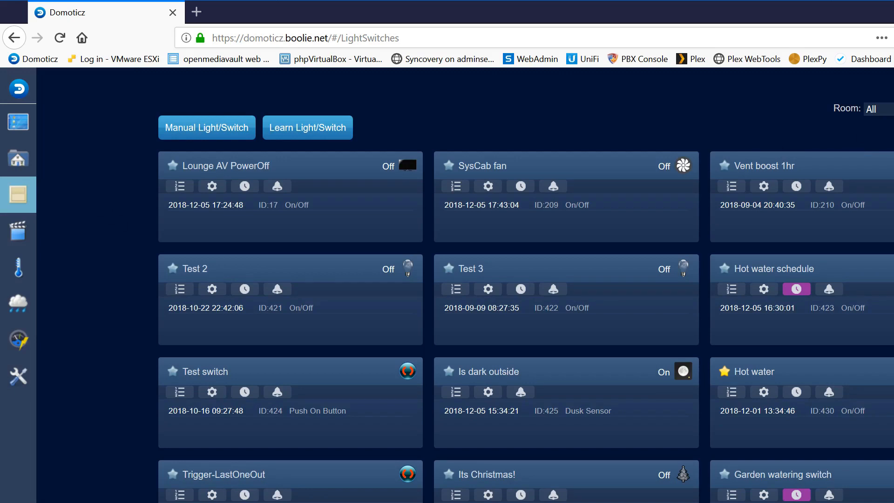
pyautogui.click(878, 109)
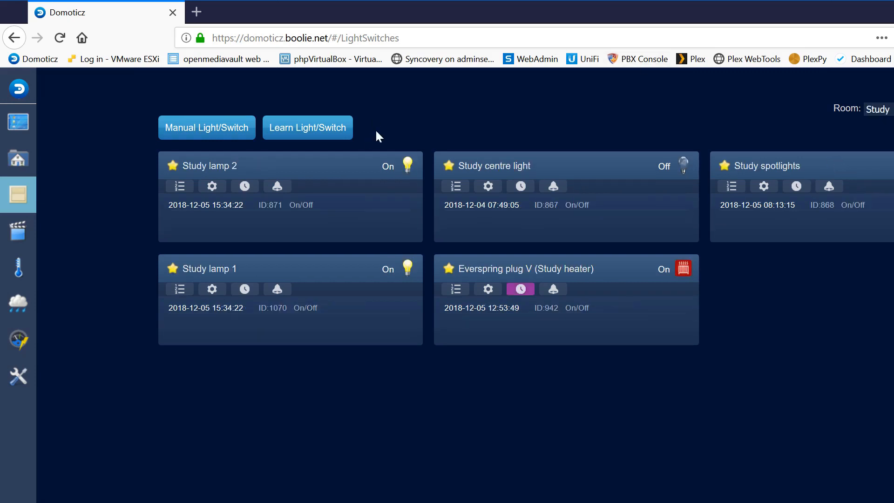
pyautogui.click(893, 165)
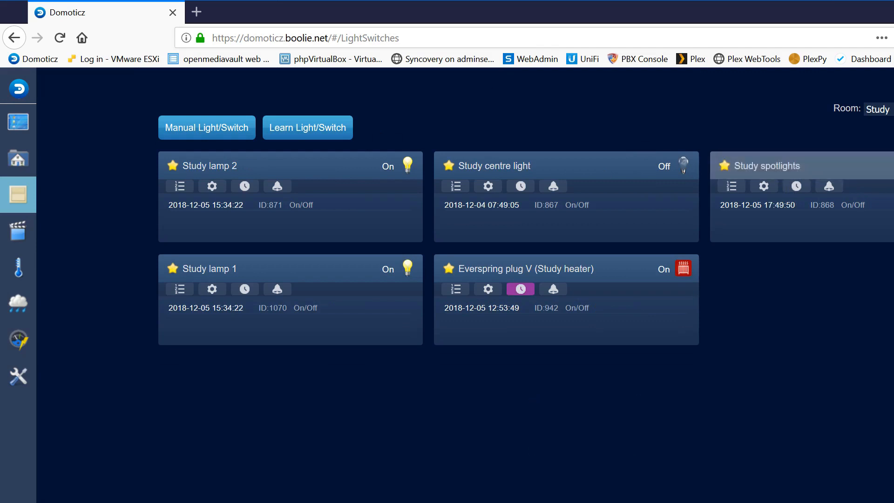
pyautogui.click(893, 165)
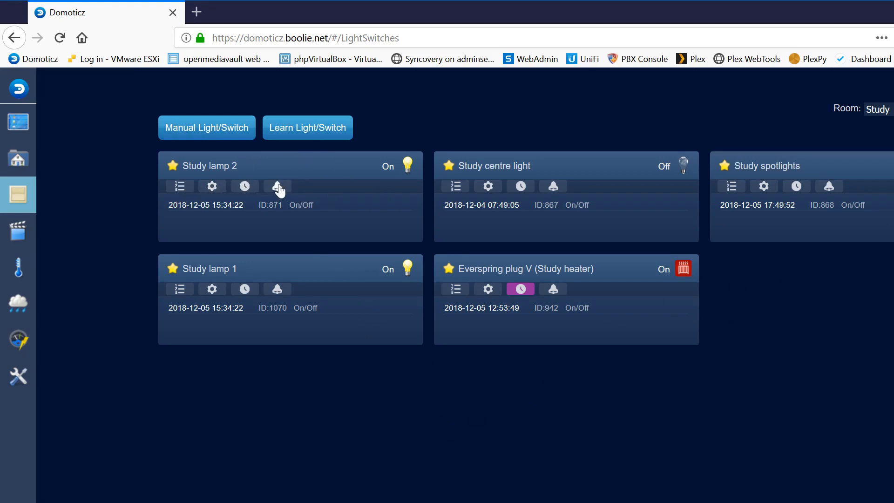
# - View the switching history of Study lamp 2 and return to the Study switches
pyautogui.click(179, 187)
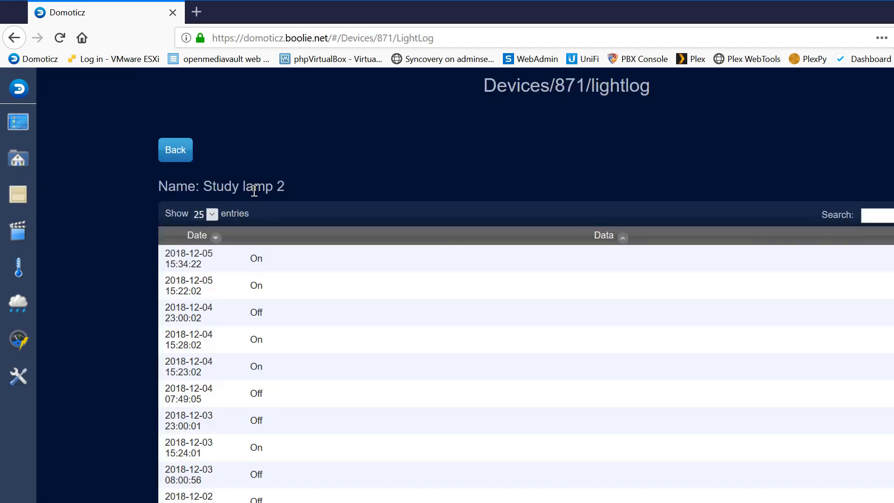
pyautogui.click(175, 154)
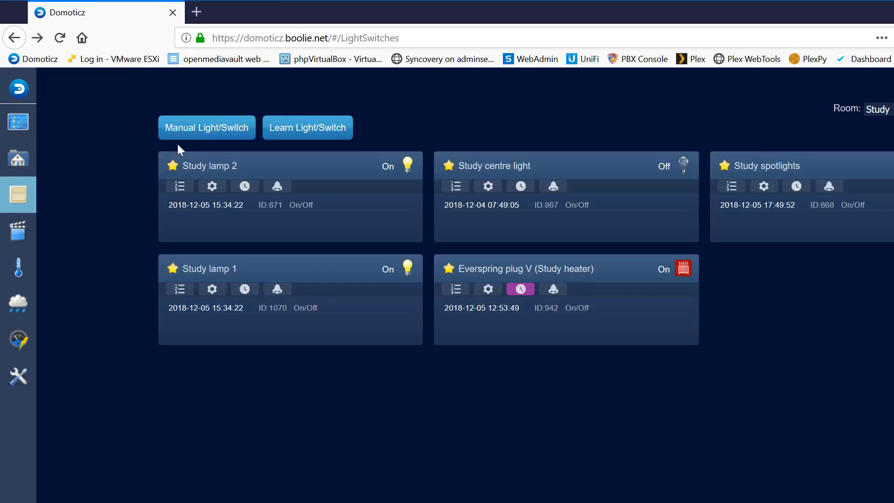
# - Examine the edit settings of Study lamp 2, including the available switch icons and the off action, without saving changes
pyautogui.click(210, 187)
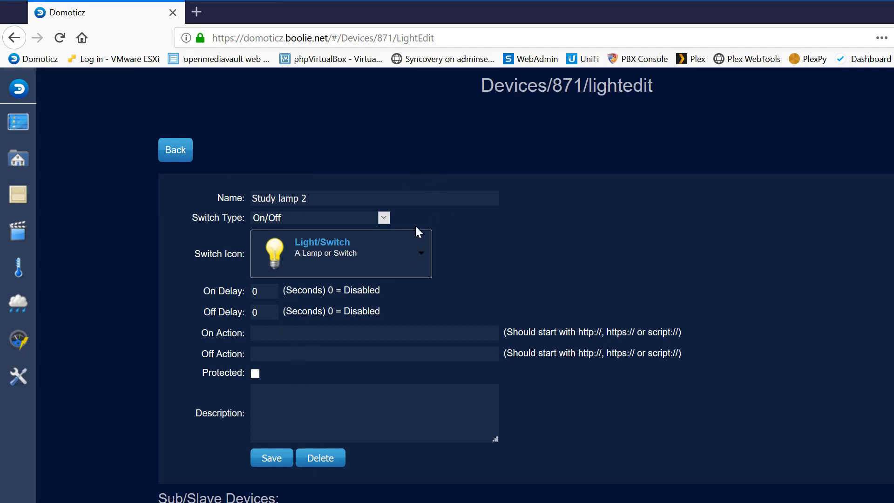
pyautogui.click(425, 261)
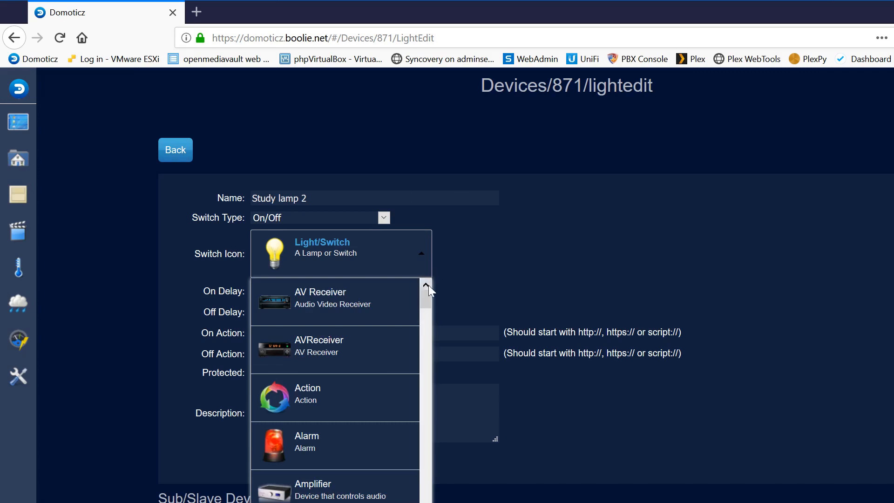
pyautogui.moveTo(424, 298); pyautogui.dragTo(423, 321)
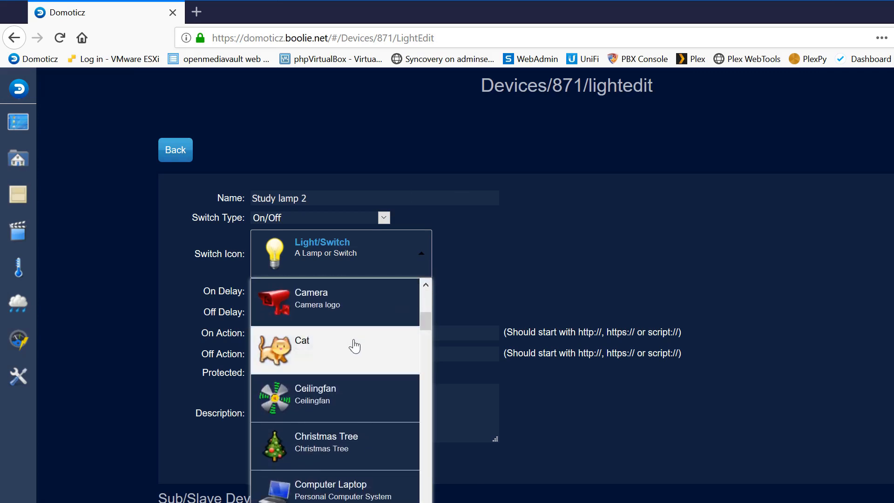
pyautogui.moveTo(430, 326); pyautogui.dragTo(408, 460)
pyautogui.click(112, 182)
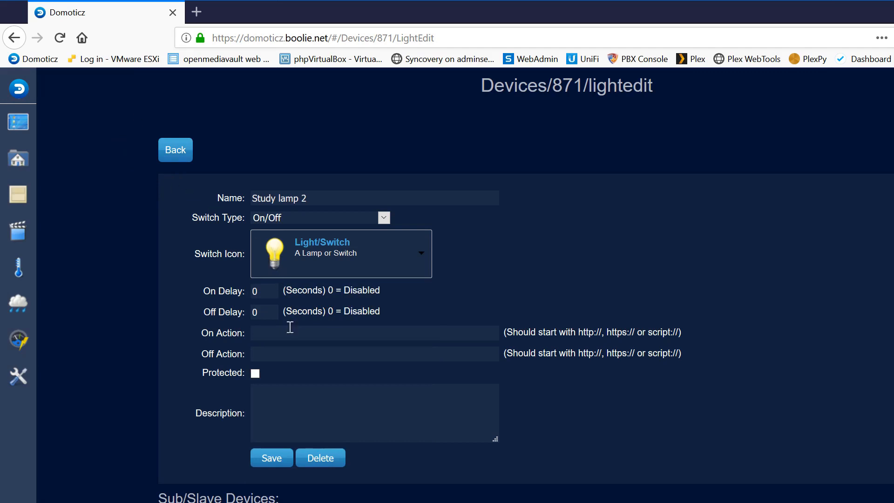
pyautogui.click(294, 353)
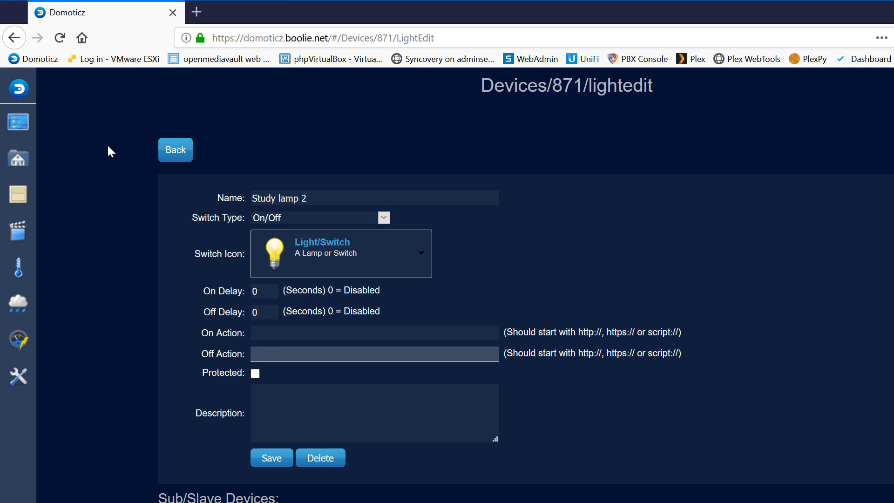
pyautogui.click(117, 184)
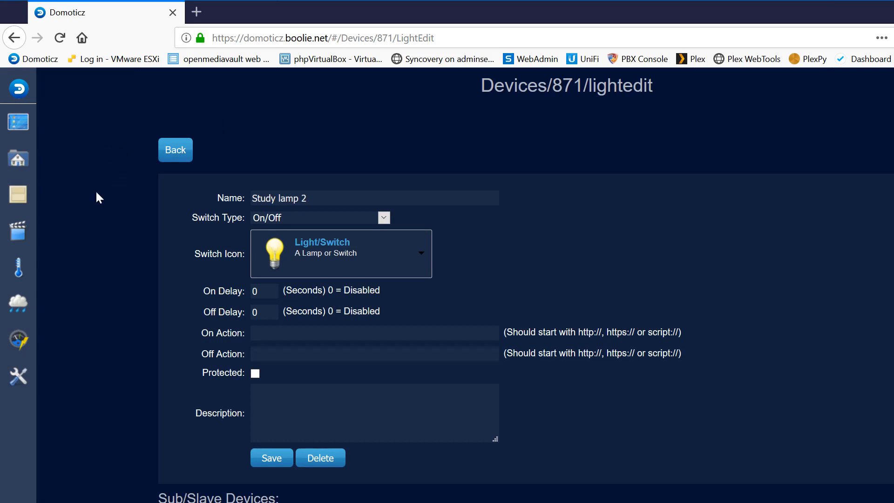
pyautogui.click(170, 148)
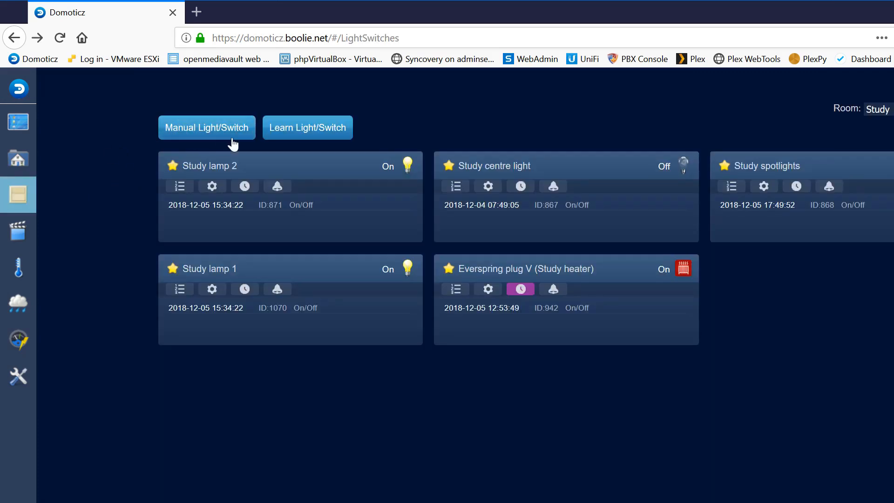
# - Review the notification options for Study lamp 2 and return to the switches
pyautogui.click(278, 186)
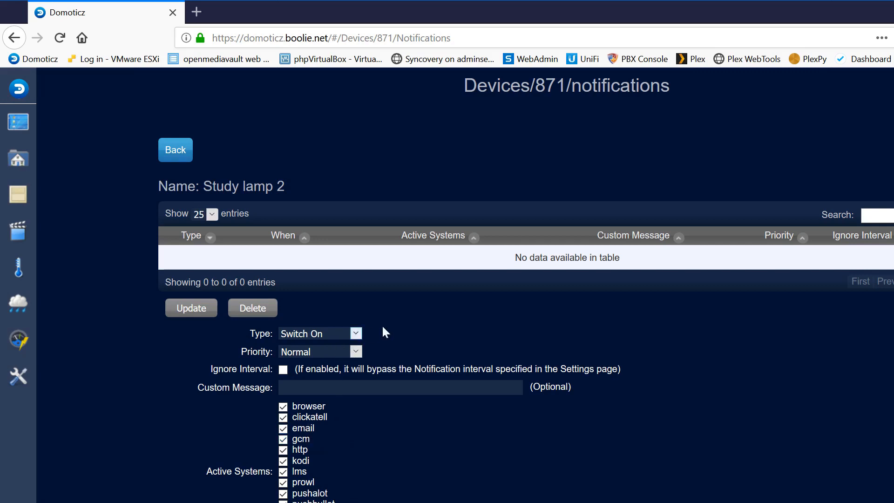
pyautogui.click(178, 159)
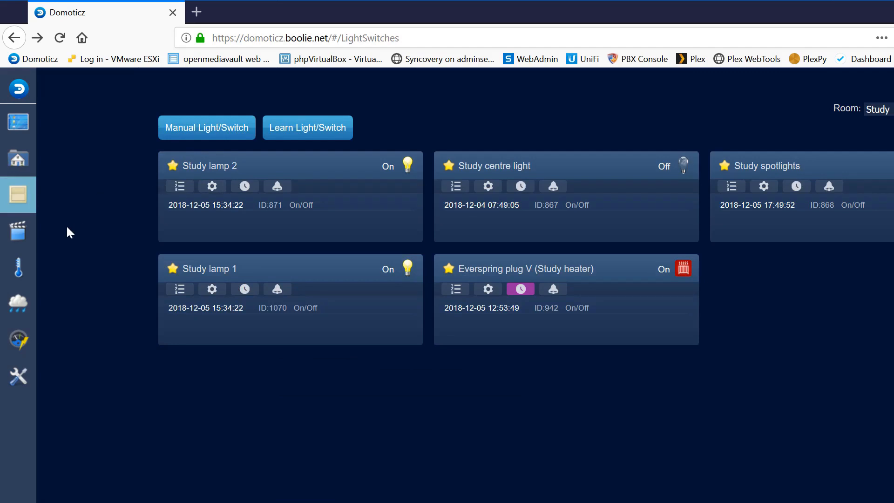
# - Examine the day and month temperature and humidity graphs for the Hall climate sensor
pyautogui.moveTo(20, 240)
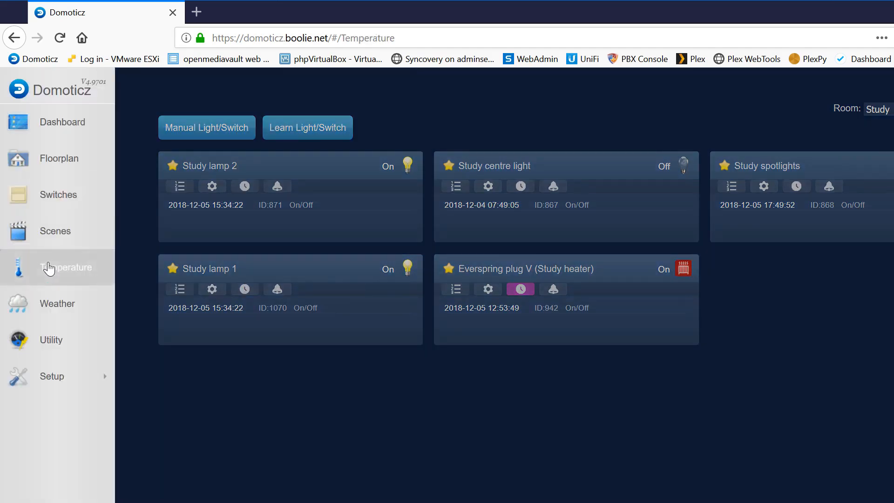
pyautogui.click(48, 266)
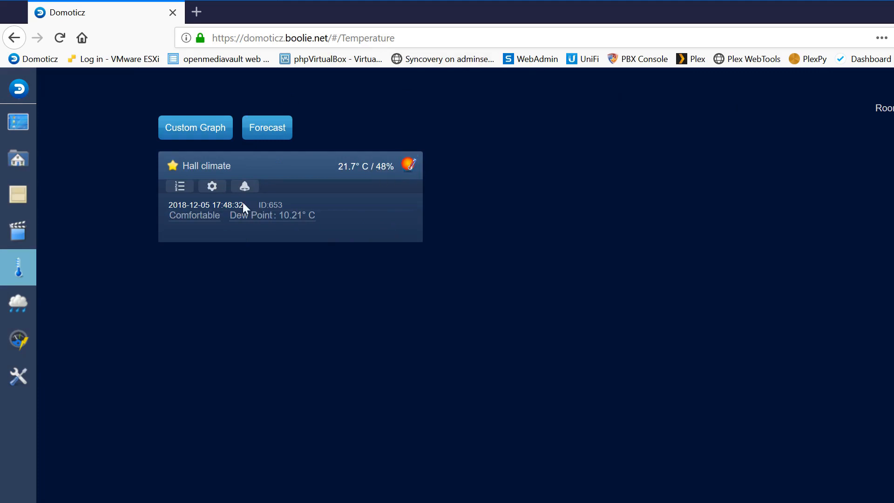
pyautogui.click(180, 187)
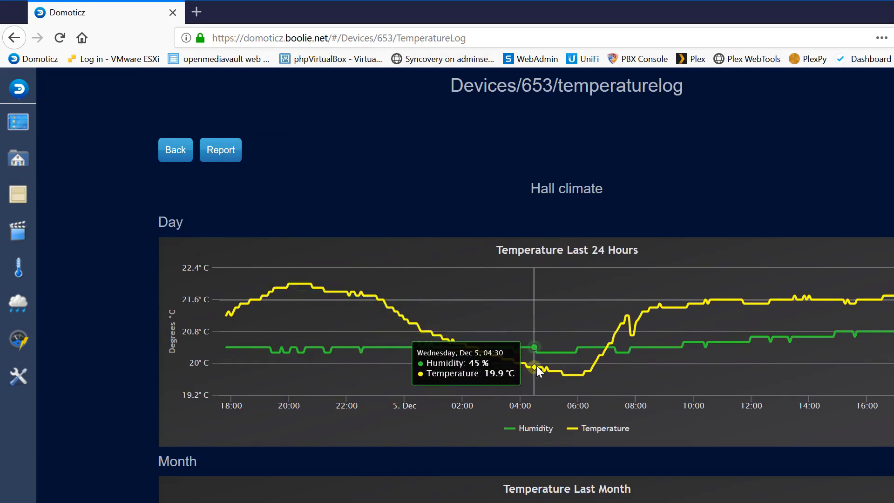
pyautogui.scroll(-3, 521, 468)
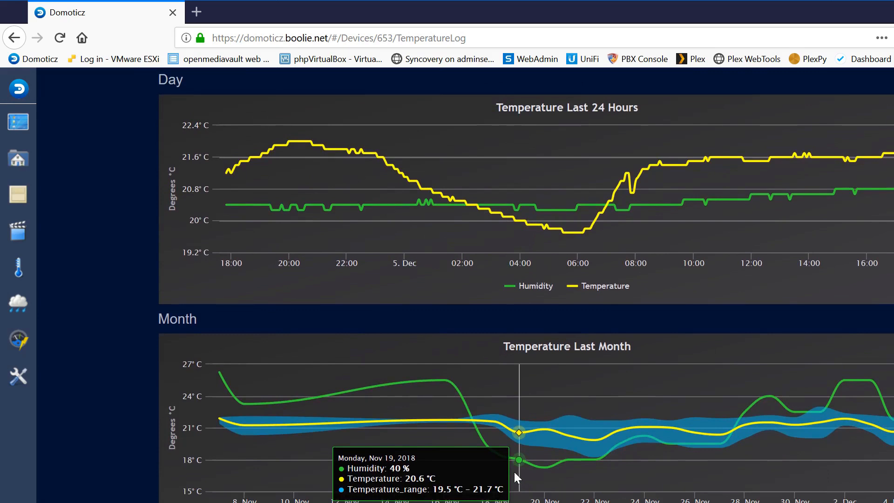
pyautogui.scroll(3, 490, 457)
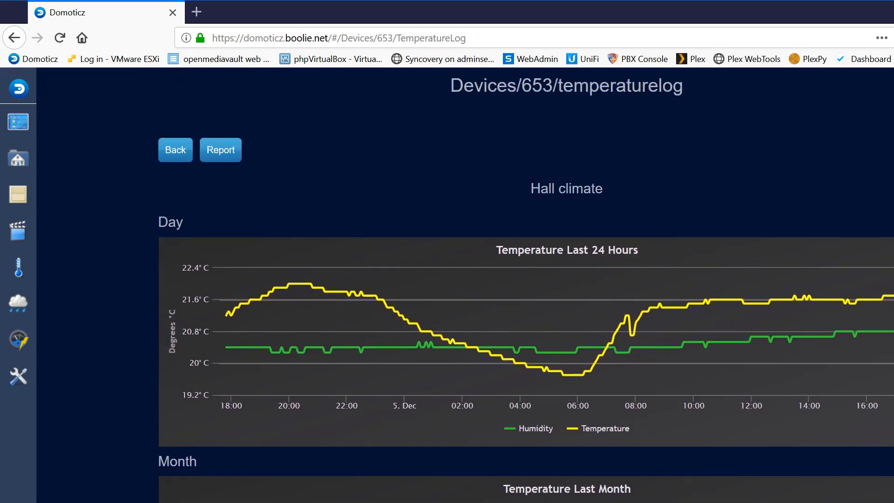
pyautogui.click(169, 154)
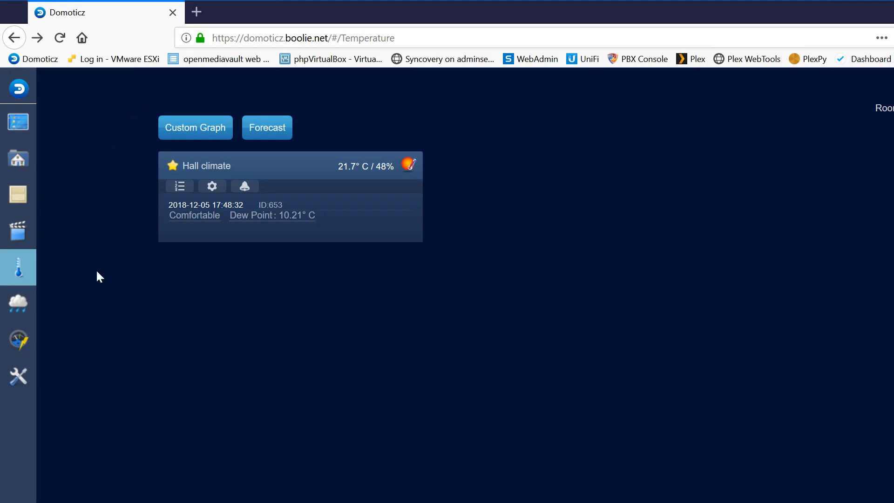
# - Examine the Evening lights group's settings on the scenes page, including its description, activation devices and member devices
pyautogui.moveTo(36, 303)
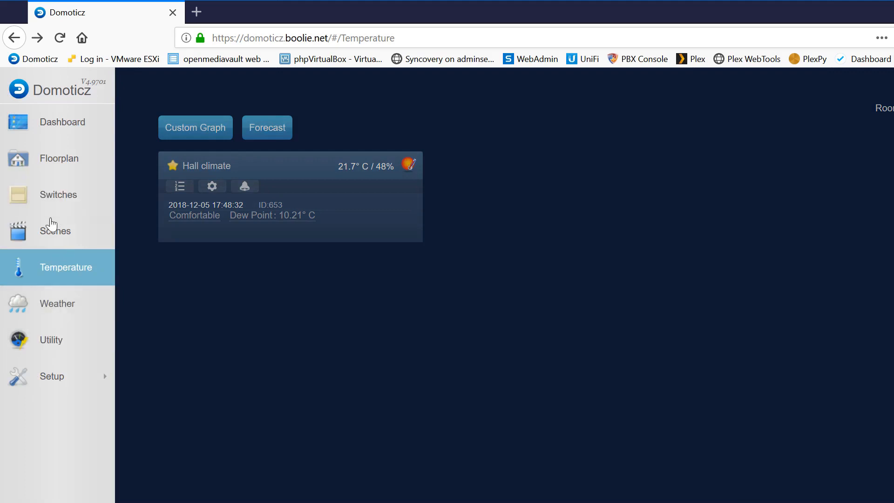
pyautogui.click(48, 231)
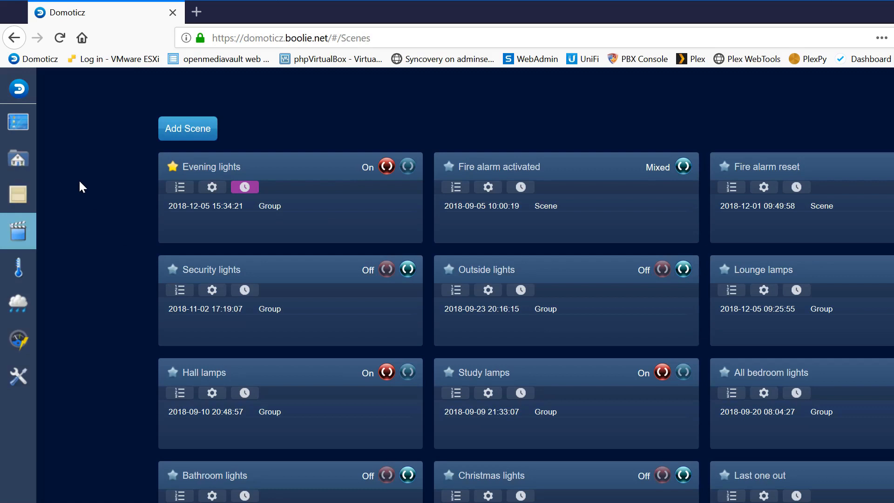
pyautogui.click(212, 189)
pyautogui.scroll(-5, 361, 425)
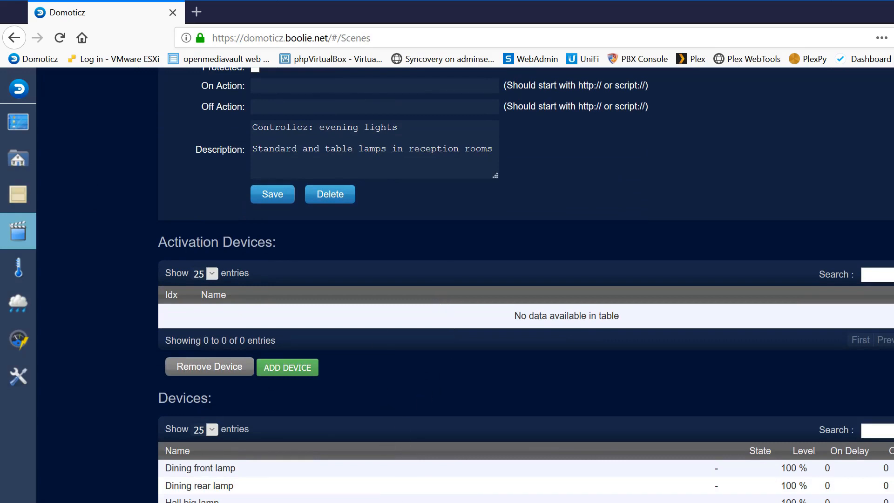
pyautogui.moveTo(400, 127); pyautogui.dragTo(235, 124)
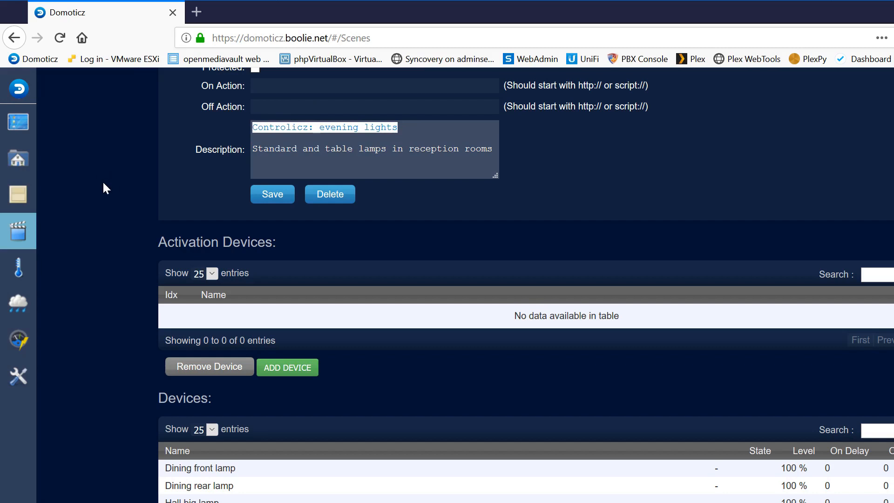
pyautogui.click(111, 245)
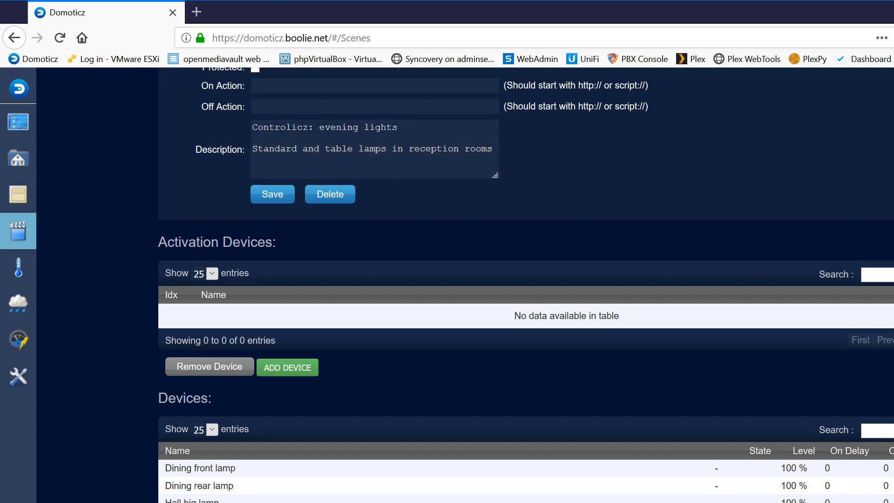
pyautogui.scroll(1, 526, 285)
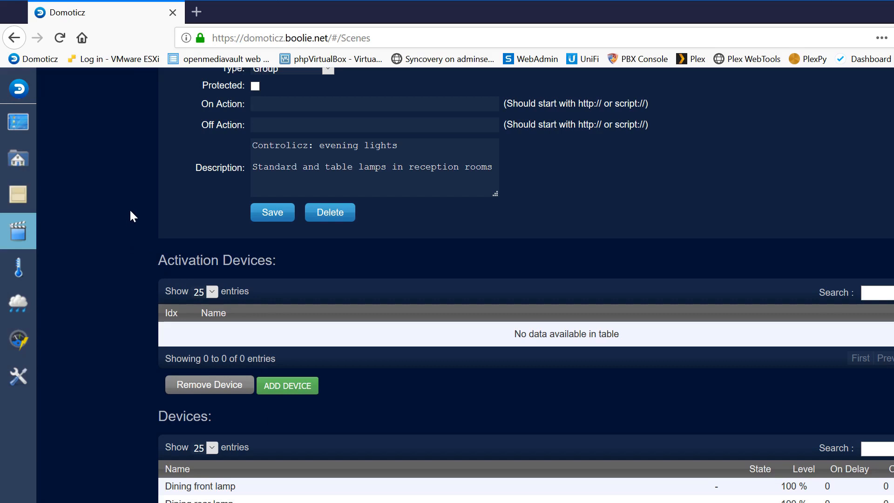
pyautogui.scroll(3, 140, 186)
pyautogui.click(175, 118)
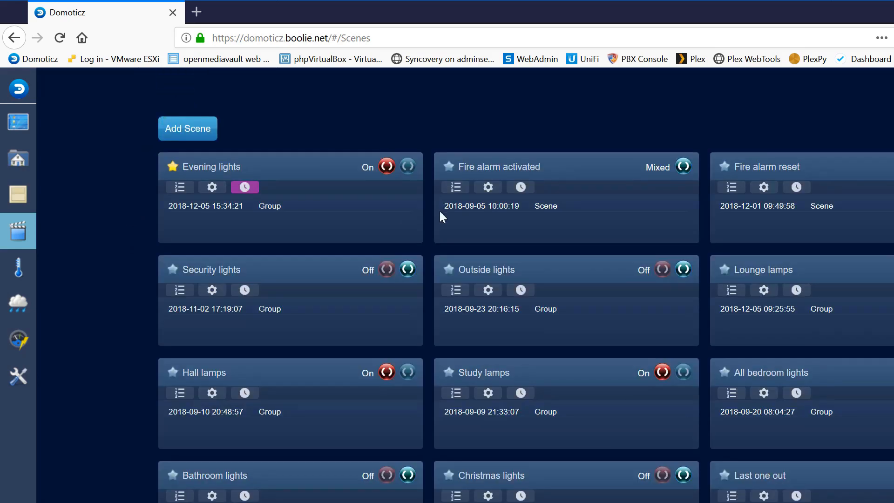
# - Examine the Fire alarm activated scene's settings, including its description, activation devices and member devices, and return to the scenes list
pyautogui.click(488, 188)
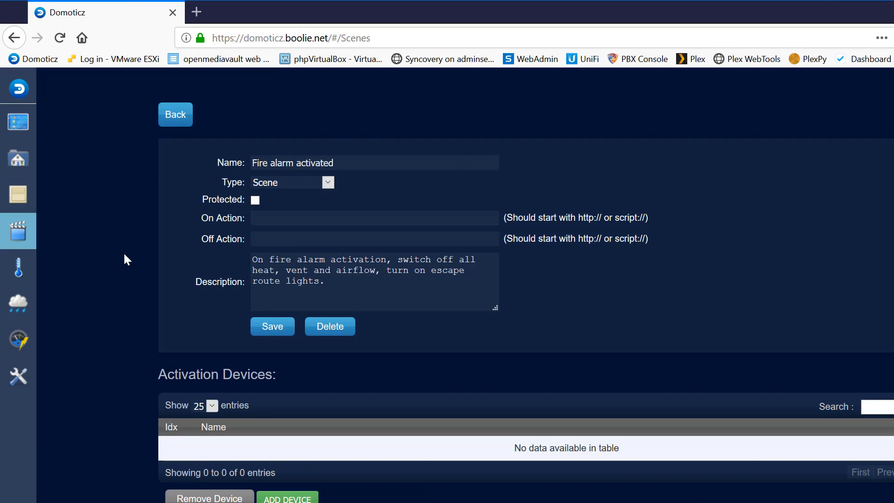
pyautogui.scroll(-3, 124, 252)
pyautogui.scroll(-10, 129, 168)
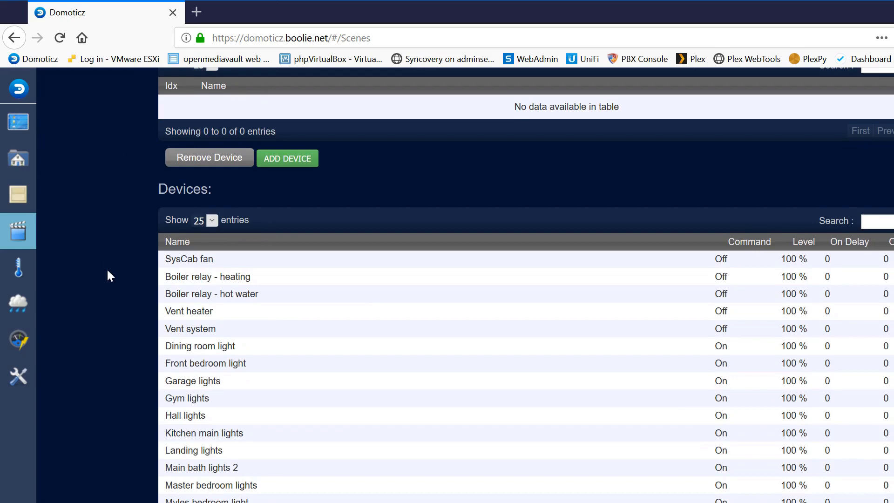
pyautogui.scroll(6, 112, 242)
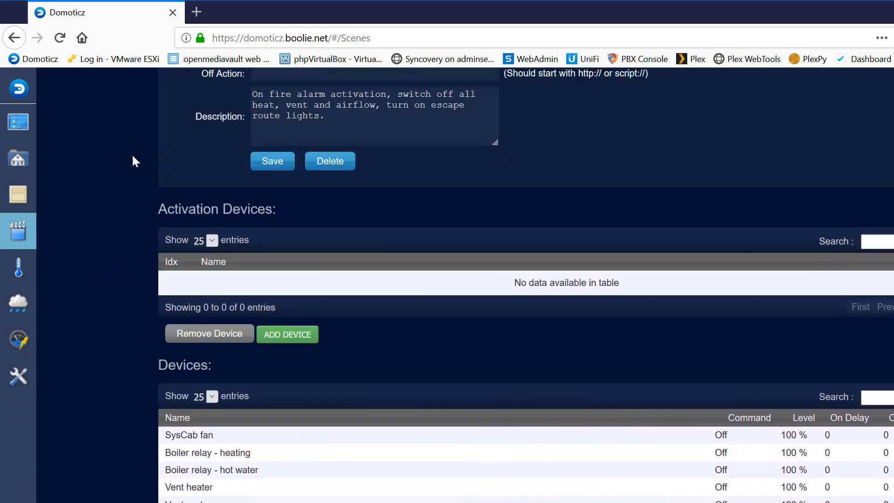
pyautogui.scroll(1, 182, 123)
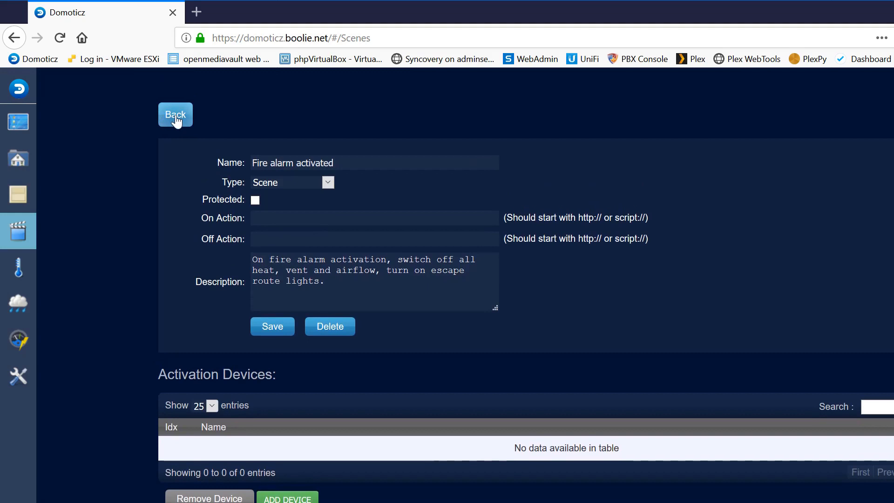
pyautogui.click(176, 117)
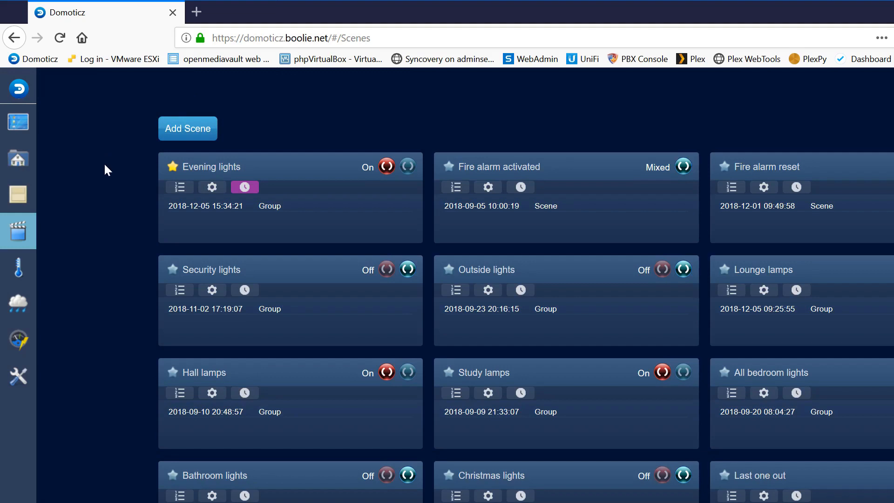
pyautogui.scroll(-3, 106, 165)
pyautogui.scroll(3, 108, 171)
# - Open the room plans from the setup options and examine the devices assigned to the Hall plan
pyautogui.moveTo(44, 371)
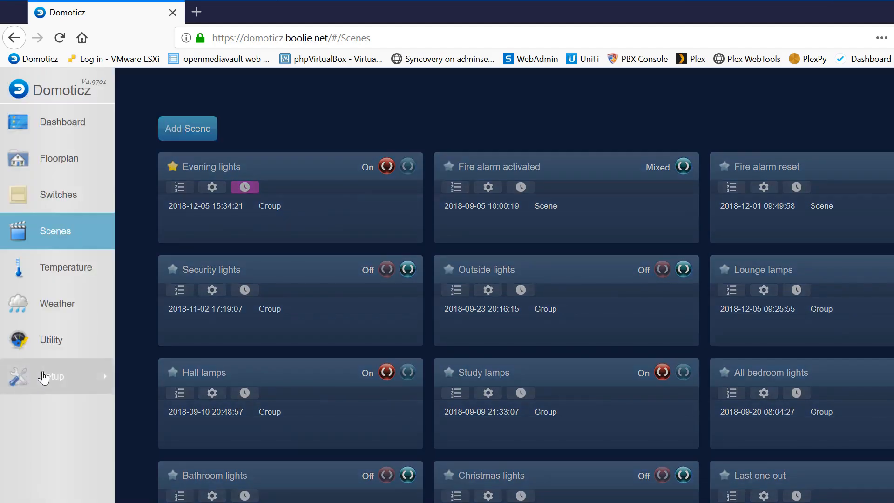
pyautogui.click(47, 379)
pyautogui.moveTo(216, 278)
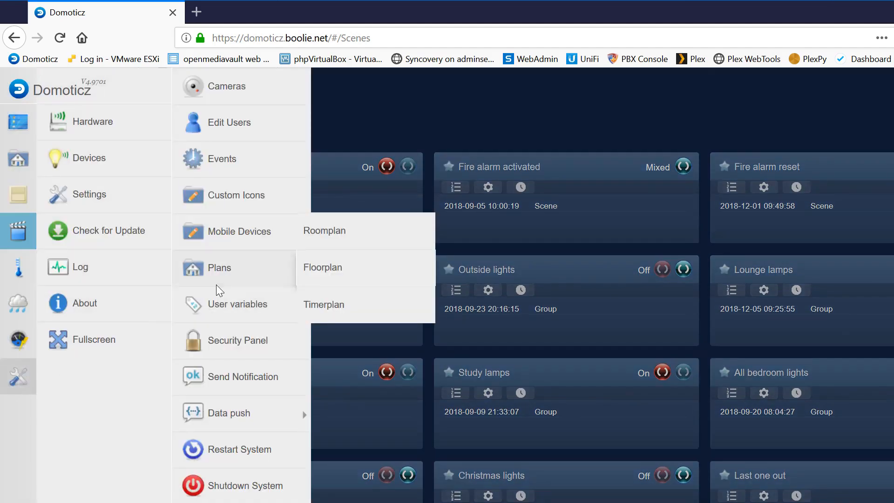
pyautogui.click(347, 232)
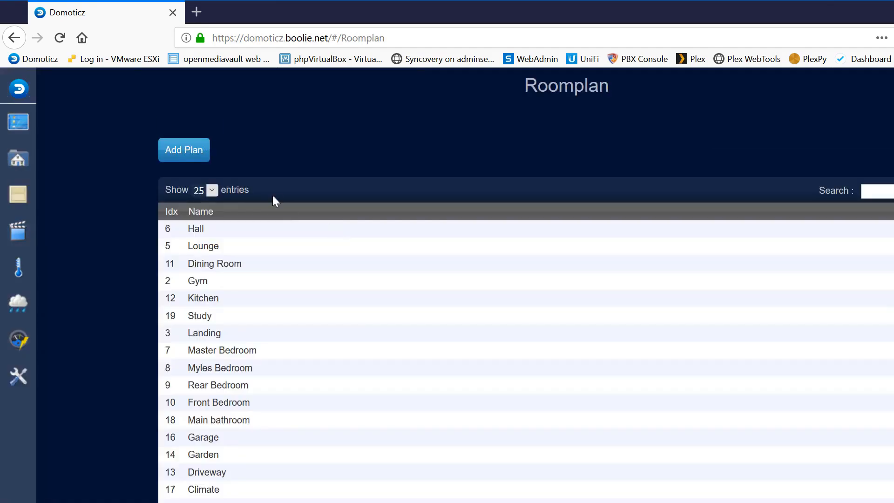
pyautogui.click(258, 230)
pyautogui.scroll(-8, 303, 419)
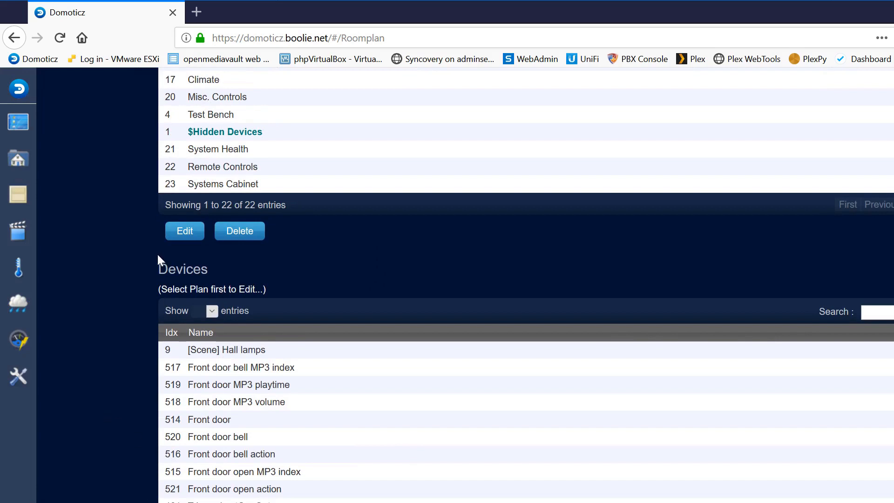
pyautogui.scroll(9, 153, 249)
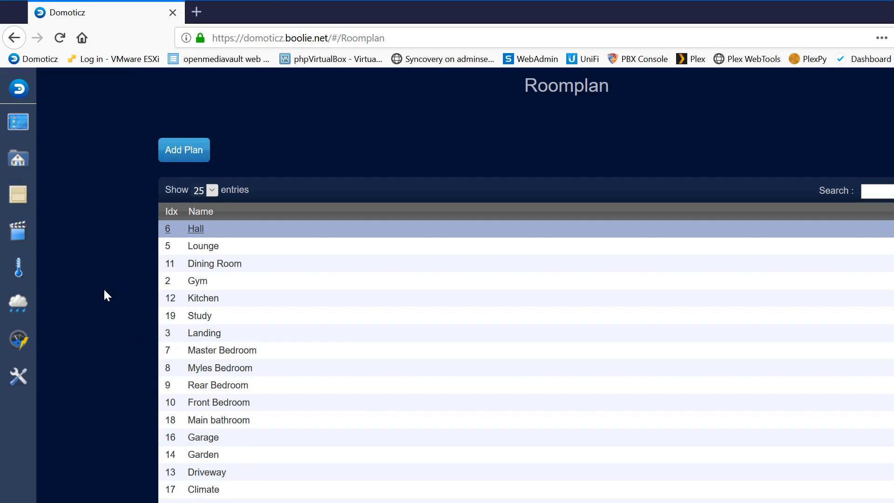
# - Open the floorplan editor from the plans in the setup options
pyautogui.moveTo(17, 378)
pyautogui.moveTo(54, 377)
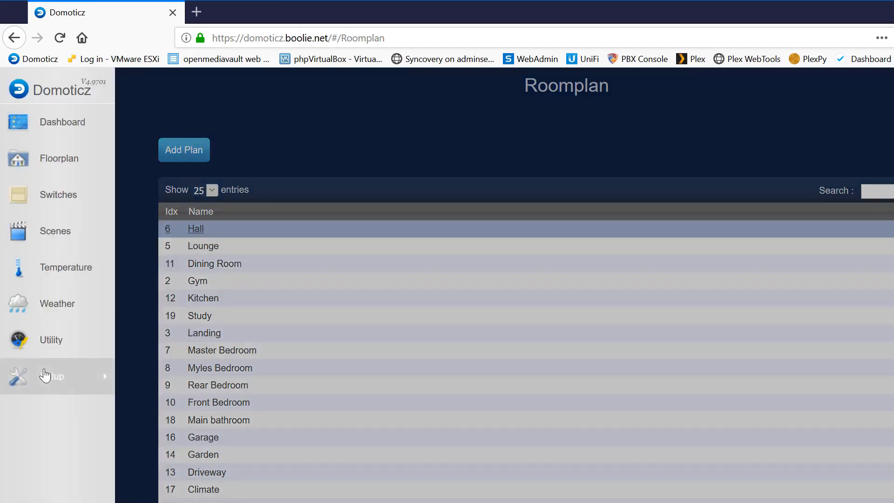
pyautogui.click(67, 380)
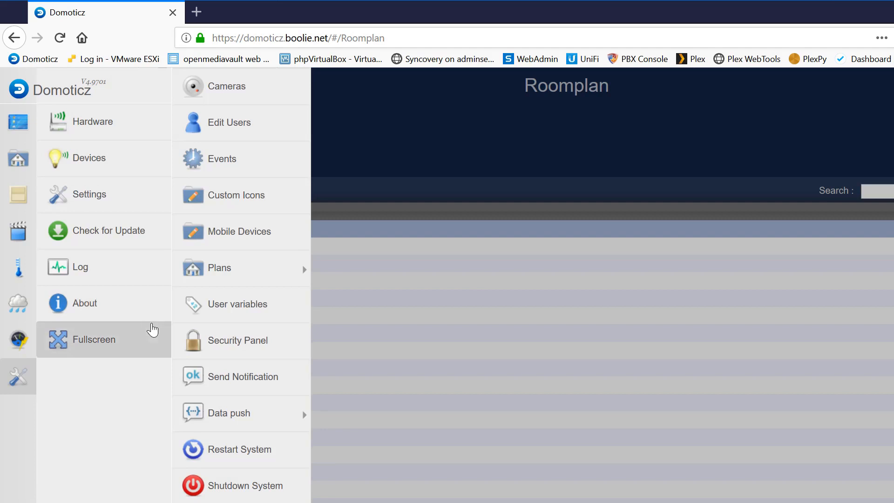
pyautogui.moveTo(219, 276)
pyautogui.click(314, 267)
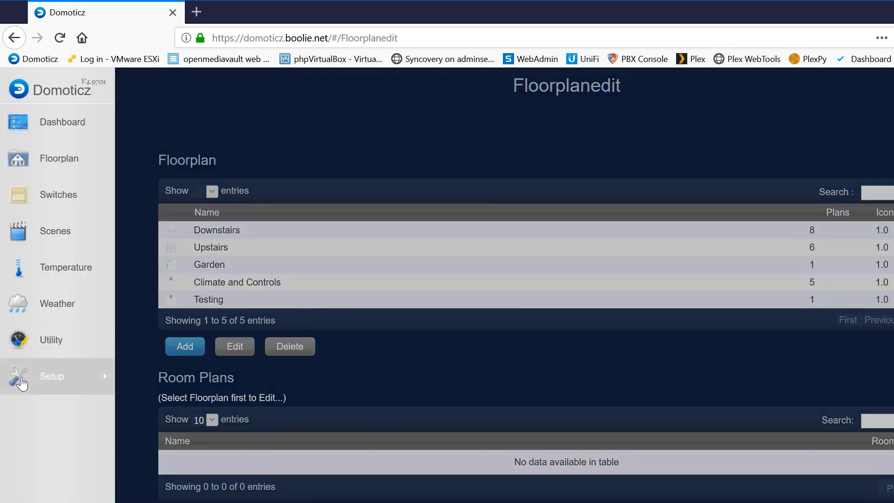
pyautogui.click(22, 382)
pyautogui.click(219, 265)
pyautogui.click(15, 383)
pyautogui.moveTo(279, 280)
pyautogui.click(326, 269)
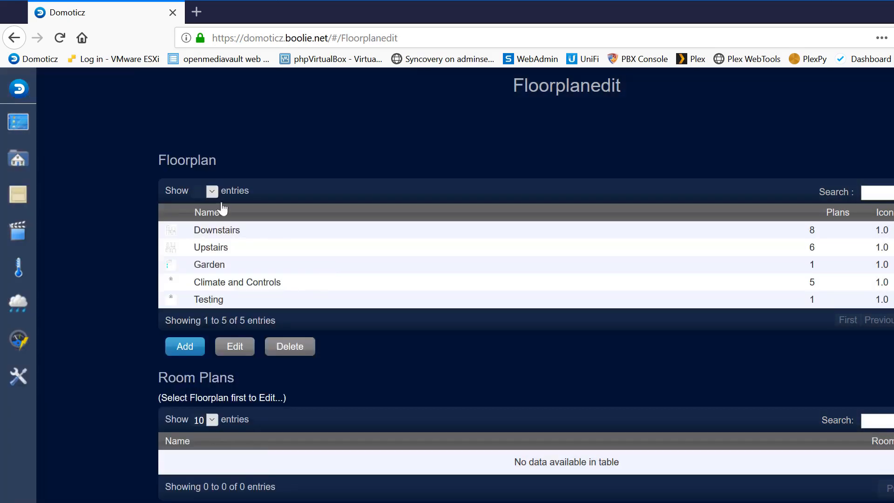
# - Select the Downstairs floorplan and review its assigned room plans and the drawing with the defined room areas
pyautogui.click(228, 231)
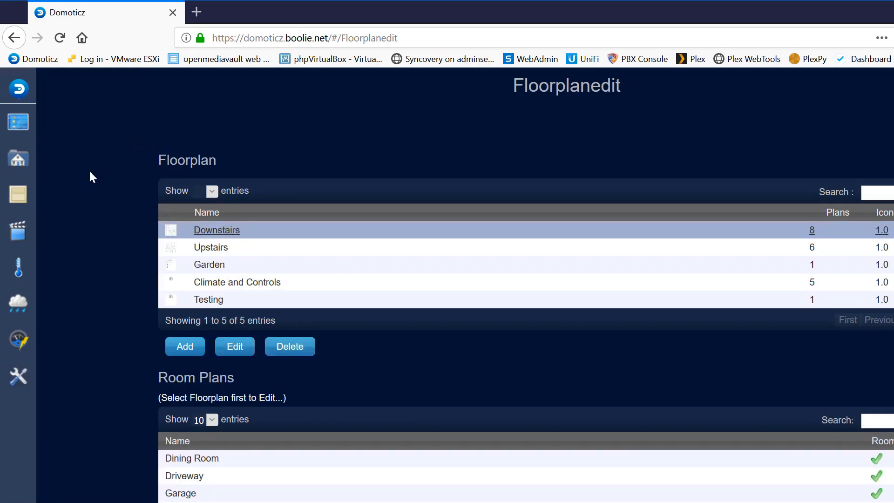
pyautogui.scroll(-10, 88, 173)
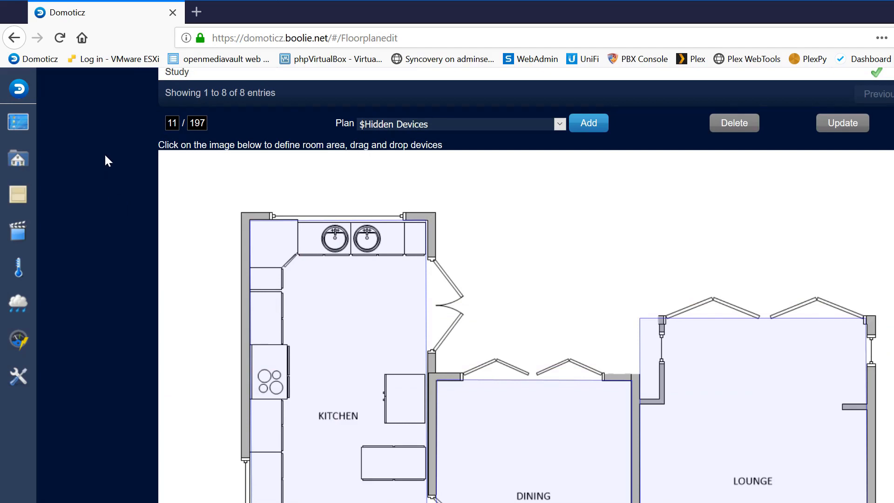
pyautogui.scroll(-3, 110, 179)
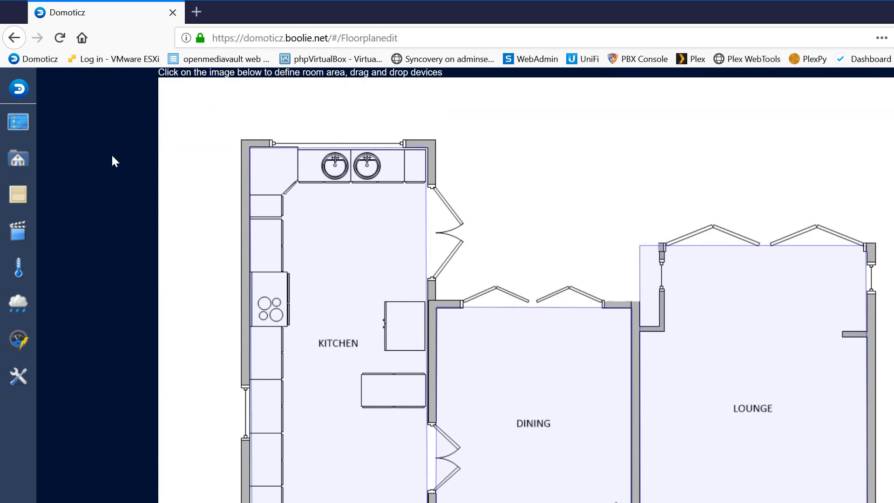
pyautogui.scroll(18, 108, 149)
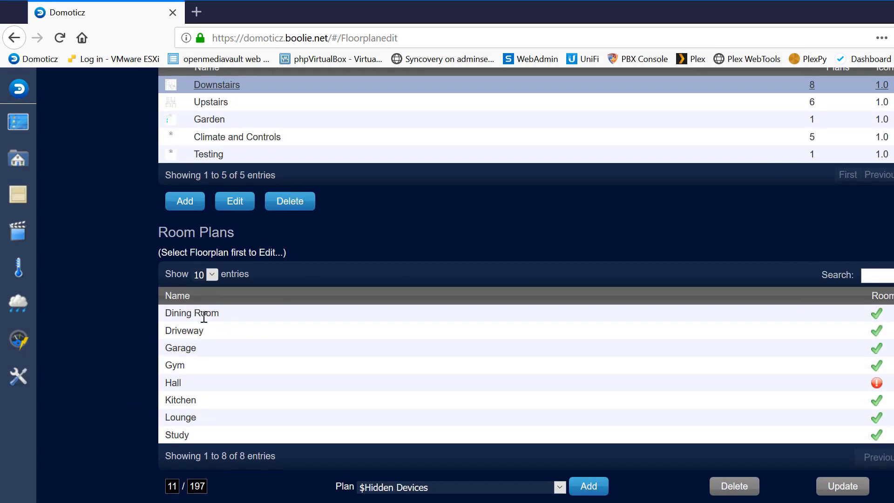
# - Select the Kitchen room plan, place the light from the drawing's corner just above the KITCHEN label, and update the plan
pyautogui.click(194, 400)
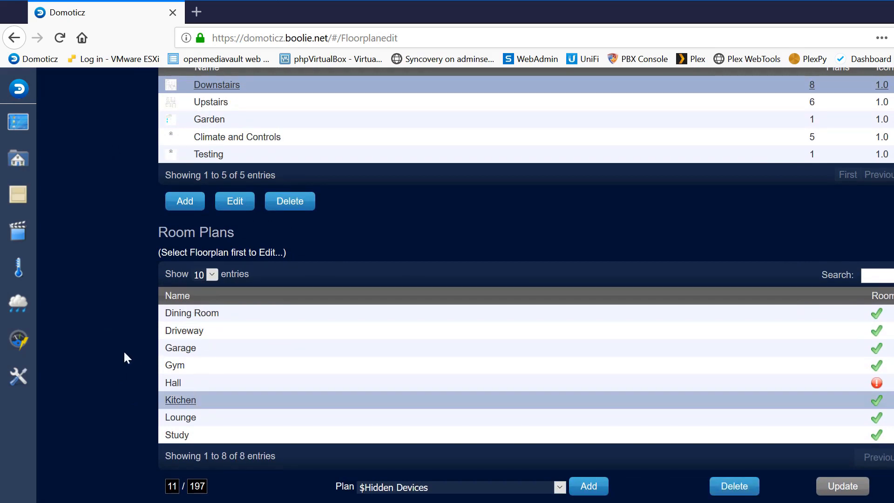
pyautogui.scroll(-8, 99, 244)
pyautogui.scroll(3, 280, 195)
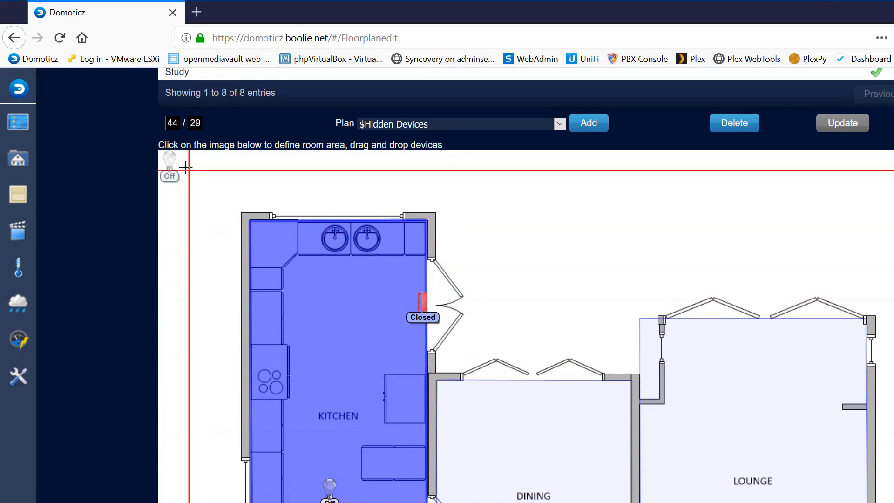
pyautogui.moveTo(170, 161); pyautogui.dragTo(335, 343)
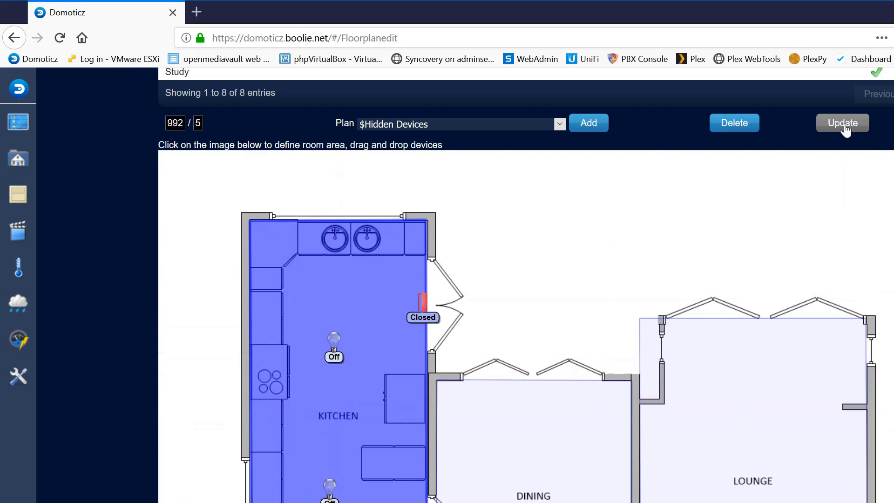
pyautogui.click(844, 125)
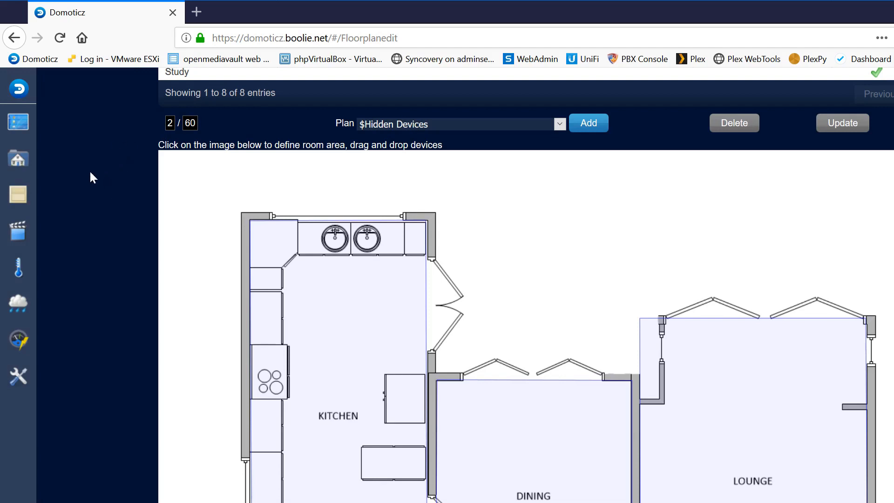
pyautogui.scroll(10, 82, 181)
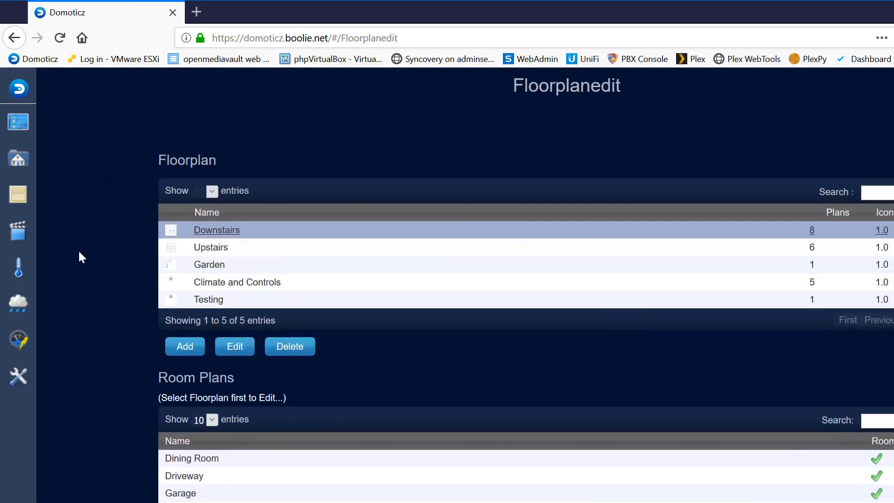
# - Open the user management page, examine the devices selected for the controlicz user, and return to the user list
pyautogui.moveTo(37, 399)
pyautogui.click(31, 383)
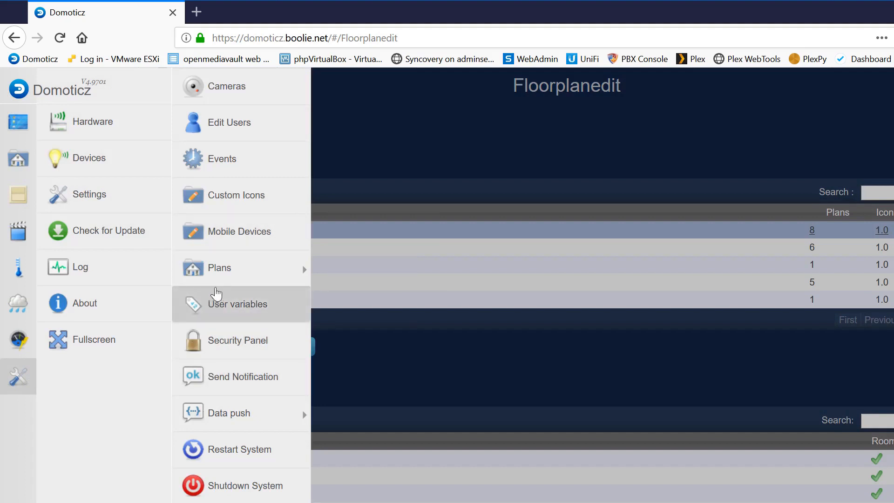
pyautogui.click(224, 133)
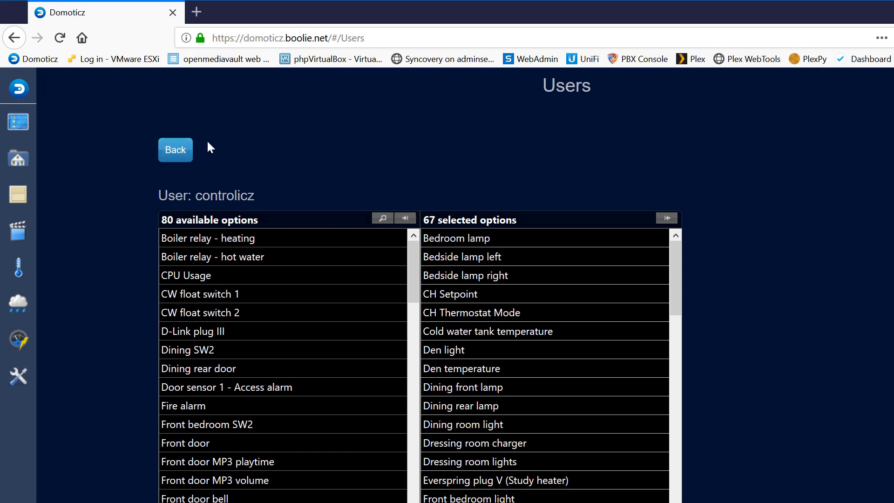
pyautogui.moveTo(675, 265); pyautogui.dragTo(669, 501)
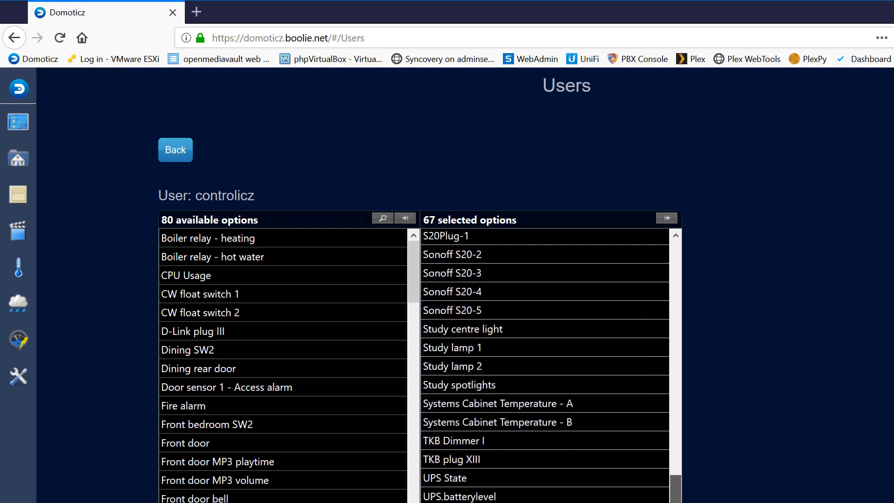
pyautogui.click(175, 150)
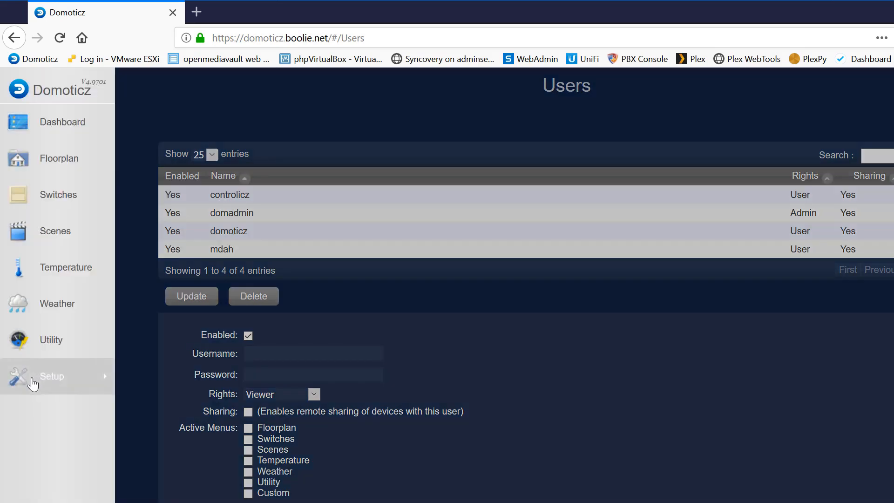
# - Look over the setup options and examine the system settings, including location, dashboard mode, website protection, security panel and local networks
pyautogui.click(21, 377)
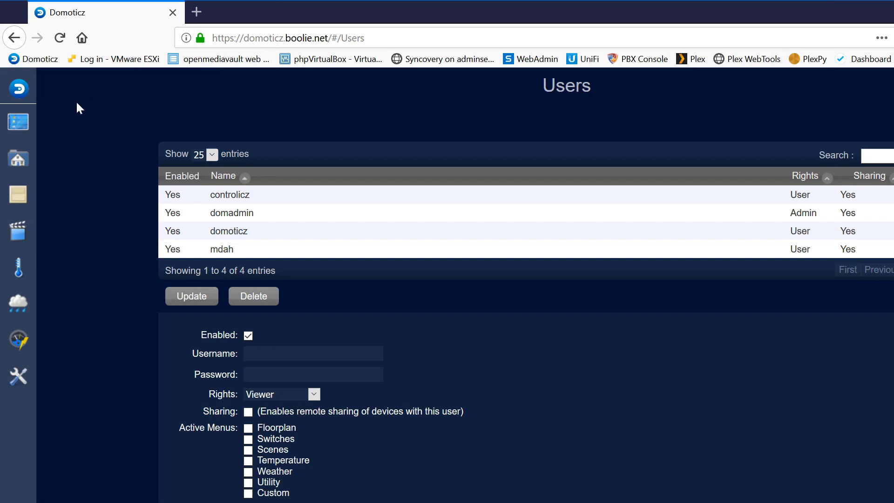
pyautogui.moveTo(17, 377)
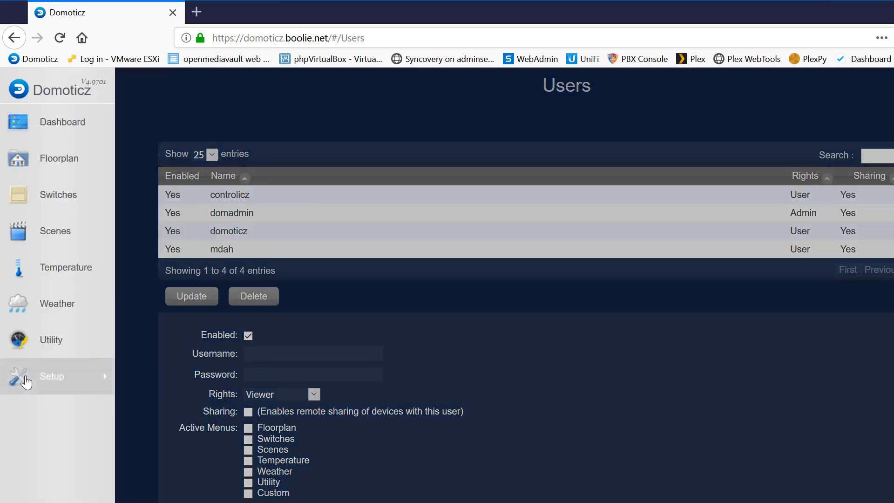
pyautogui.click(26, 382)
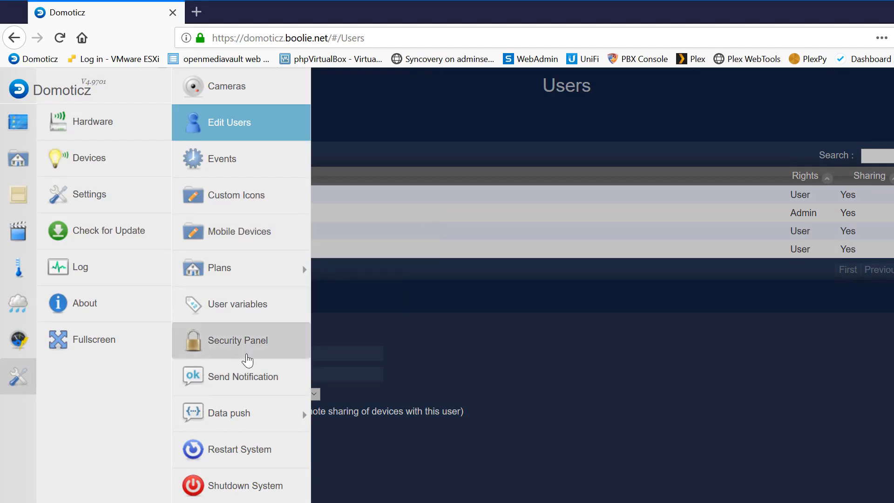
pyautogui.moveTo(233, 421)
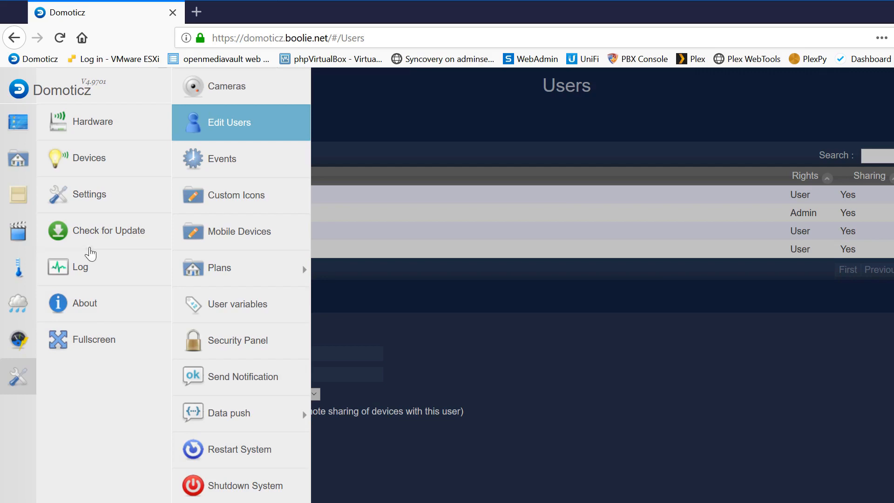
pyautogui.click(103, 204)
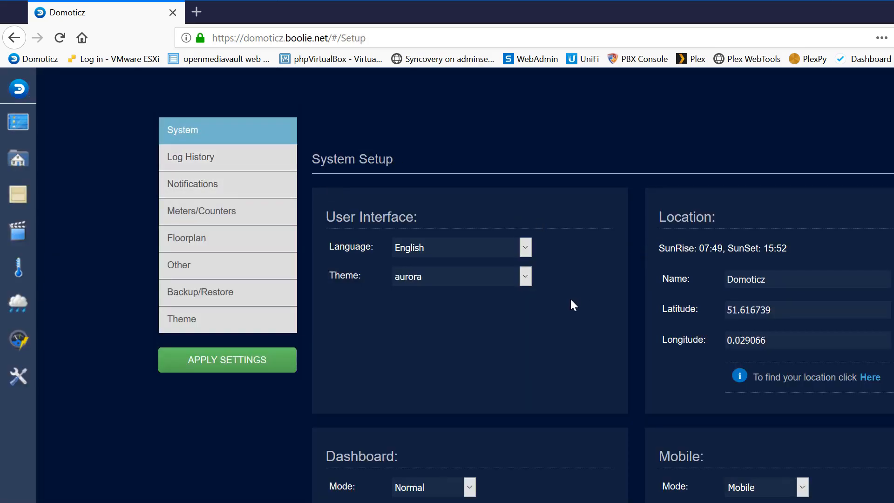
pyautogui.scroll(-3, 611, 346)
pyautogui.scroll(-6, 589, 279)
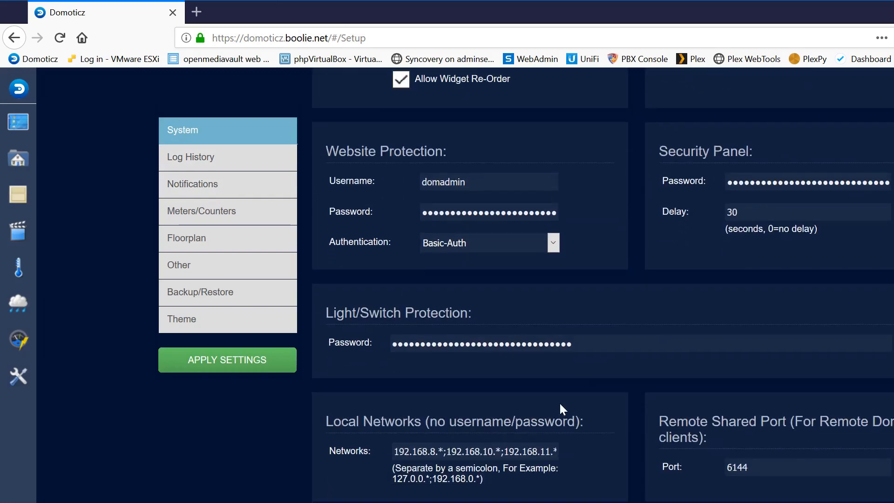
pyautogui.scroll(3, 512, 420)
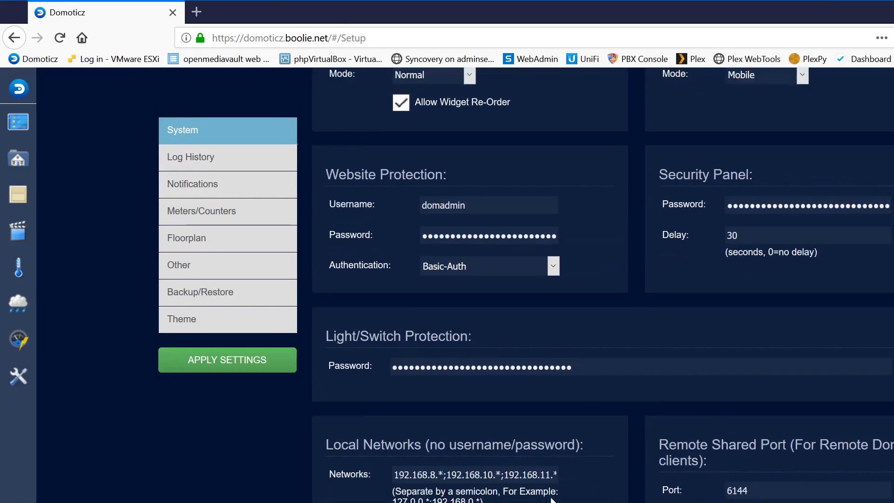
pyautogui.scroll(3, 348, 496)
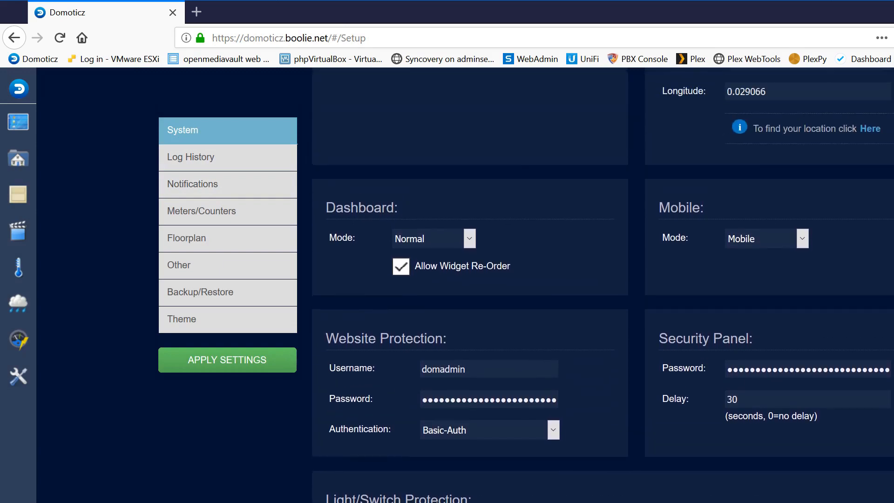
# - Examine the notification settings, from the push services and Kodi Media Player down to the notification intervals and email setup
pyautogui.scroll(3, 348, 496)
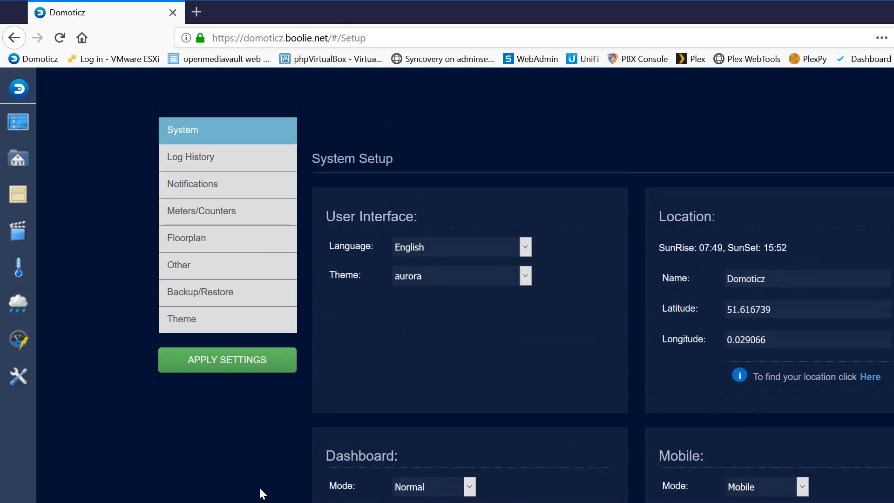
pyautogui.click(195, 183)
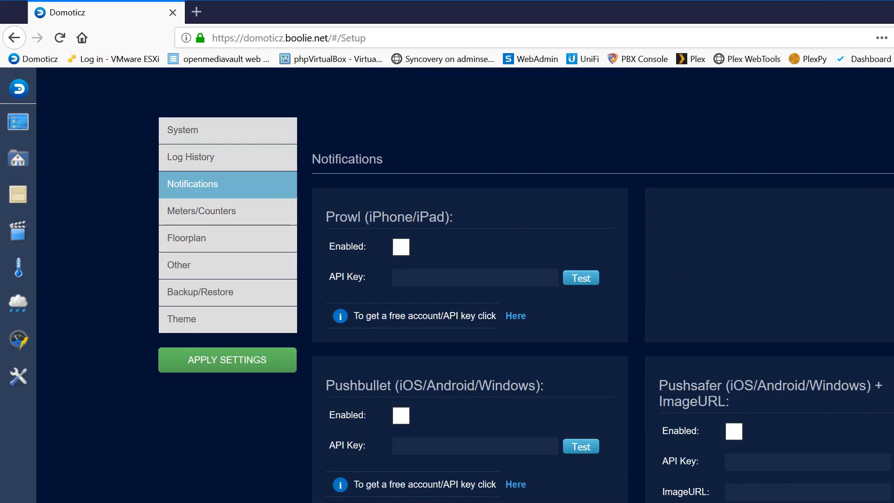
pyautogui.scroll(-10, 603, 285)
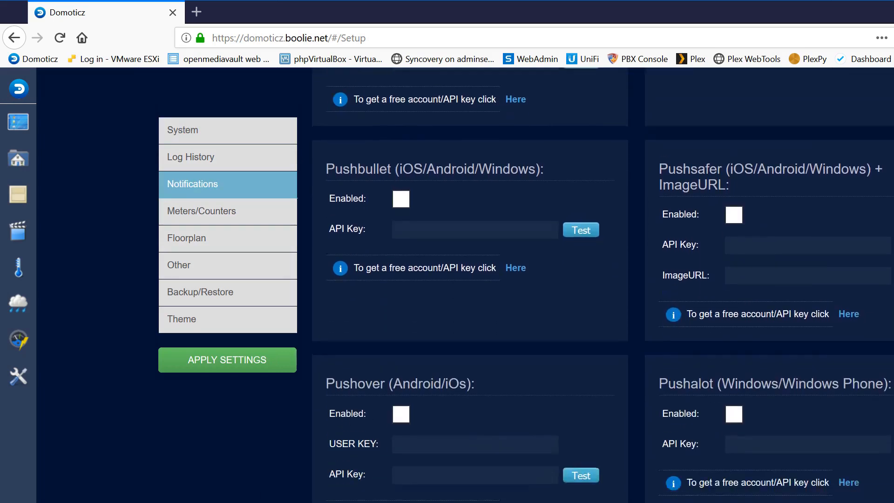
pyautogui.scroll(-15, 603, 284)
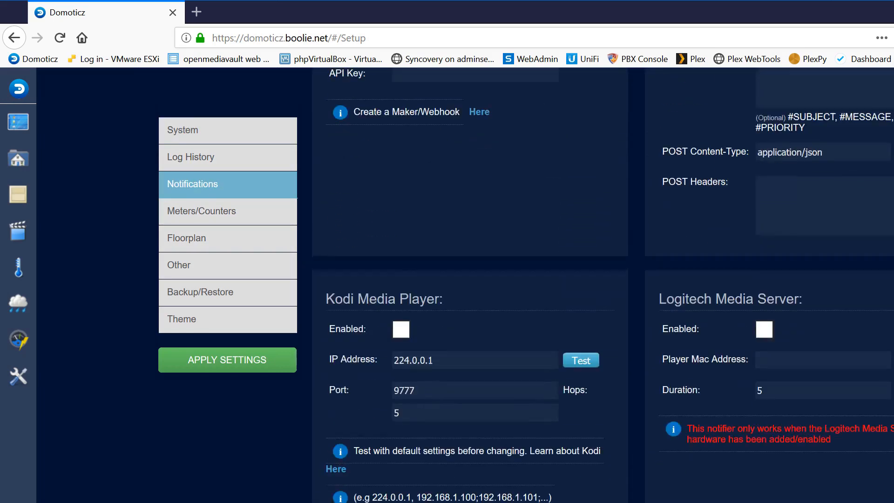
pyautogui.scroll(-1, 603, 284)
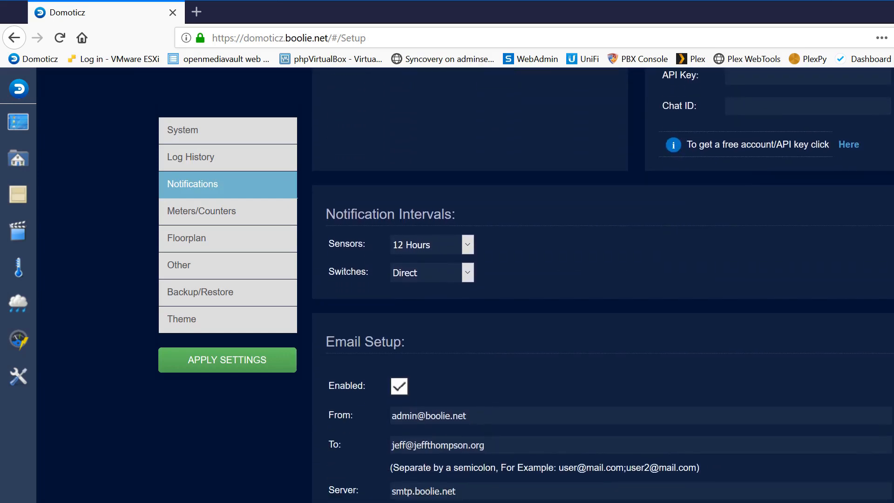
pyautogui.scroll(10, 273, 315)
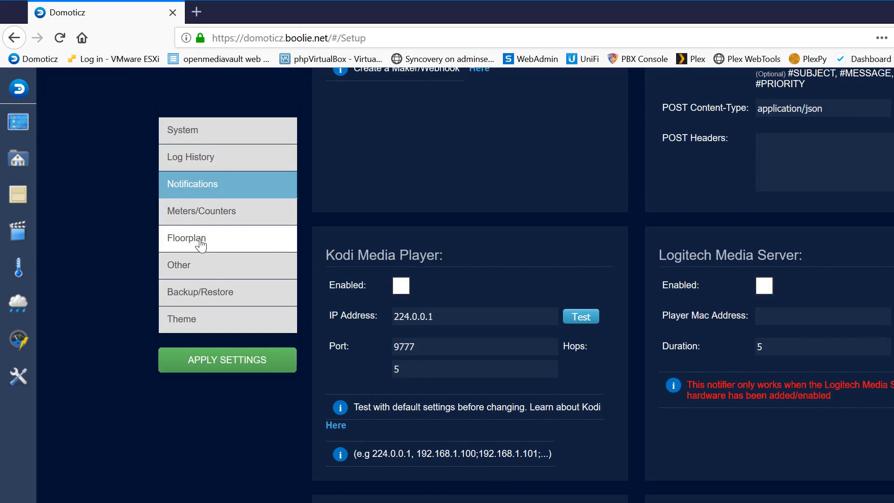
# - Review the database backup and restore options and the theme settings, and bring up the main navigation's setup entry
pyautogui.click(206, 293)
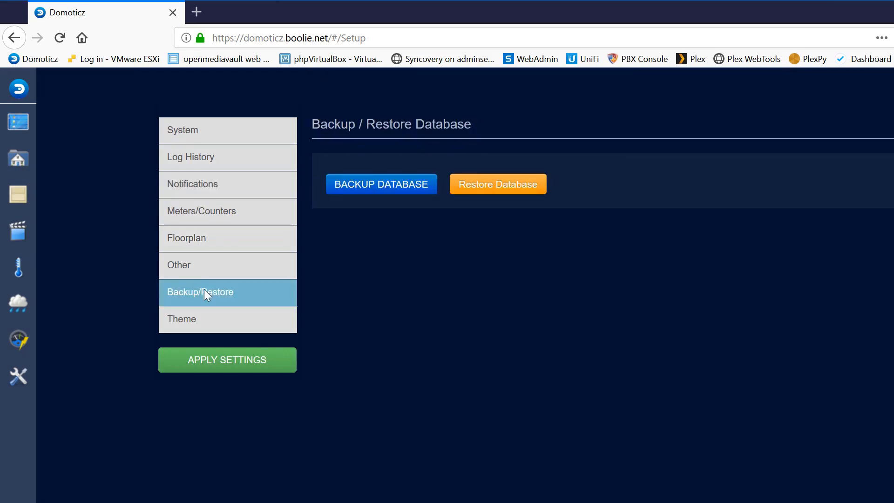
pyautogui.click(213, 325)
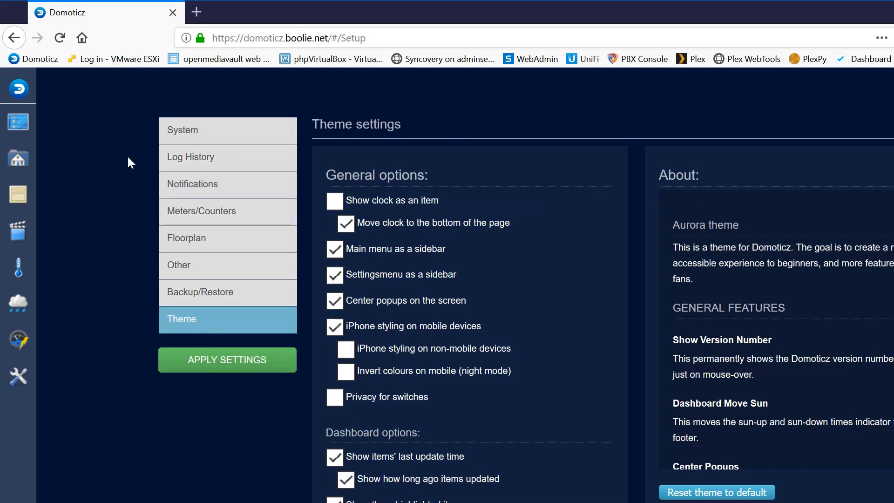
pyautogui.moveTo(33, 380)
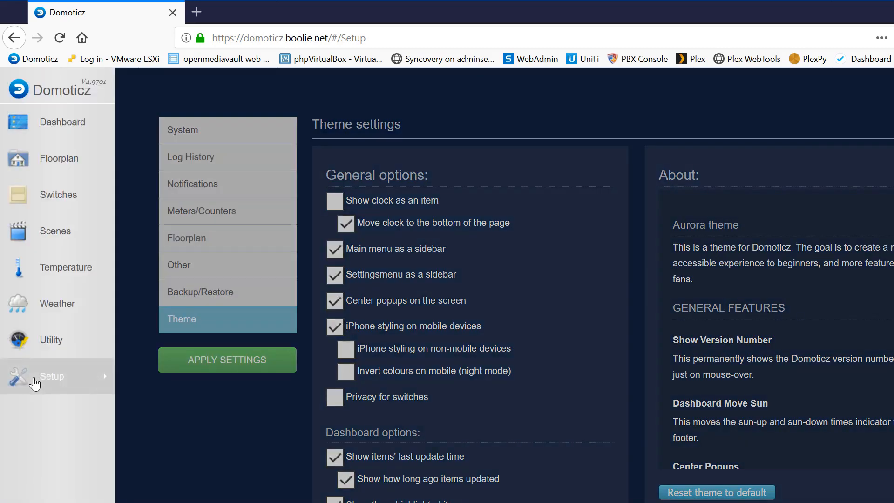